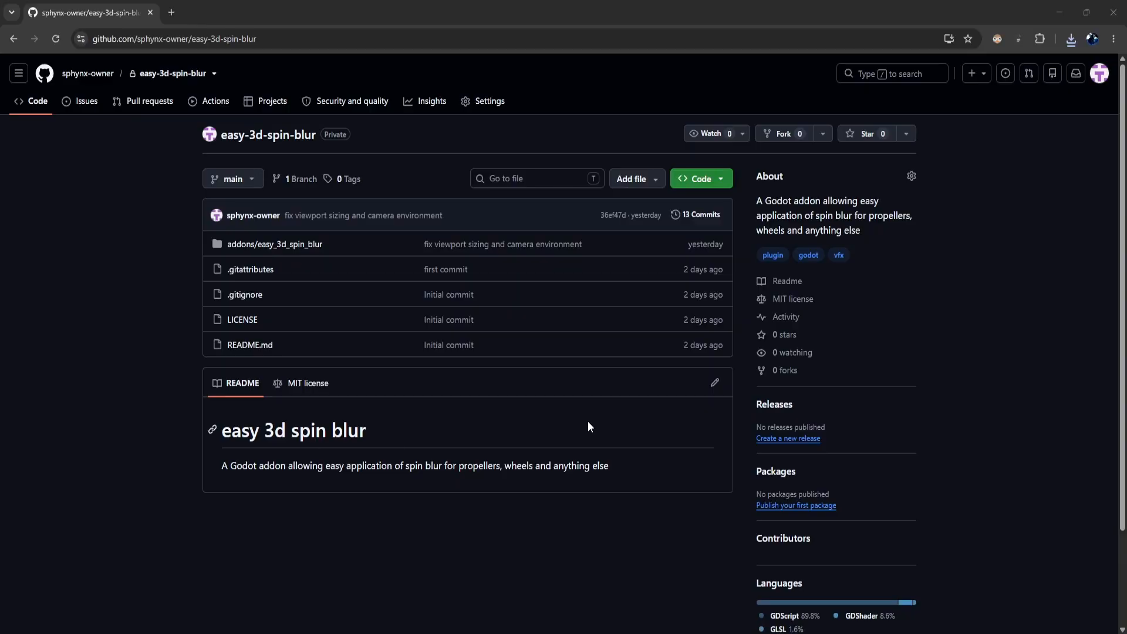
Download the easy-3d-spin-blur repository as a ZIP and open the downloaded archive.
click(704, 175)
click(603, 362)
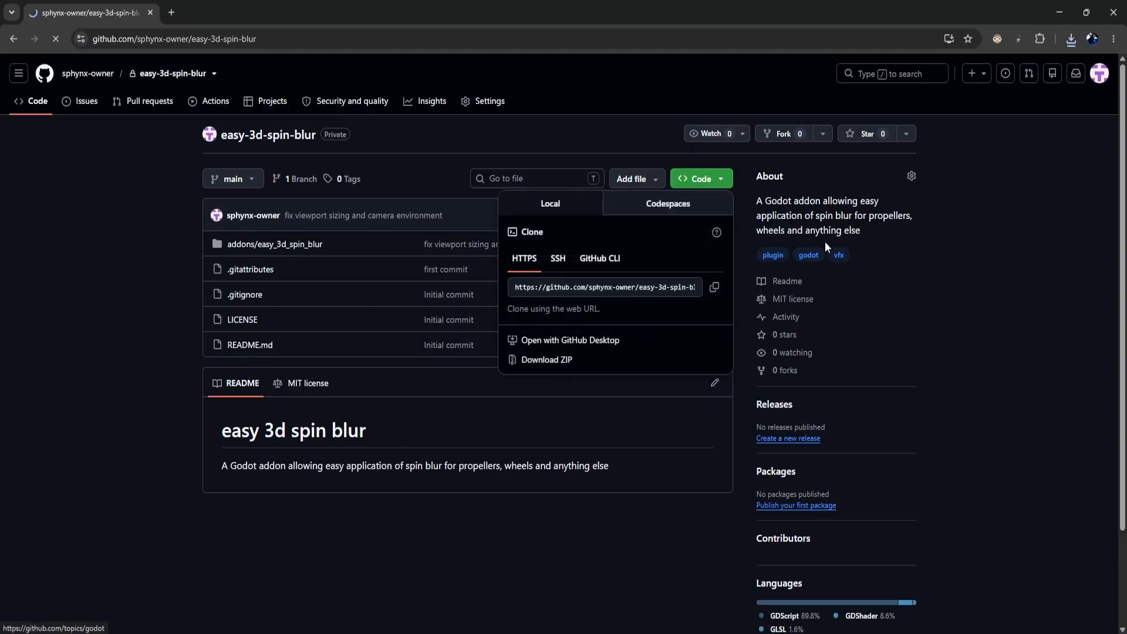
click(963, 79)
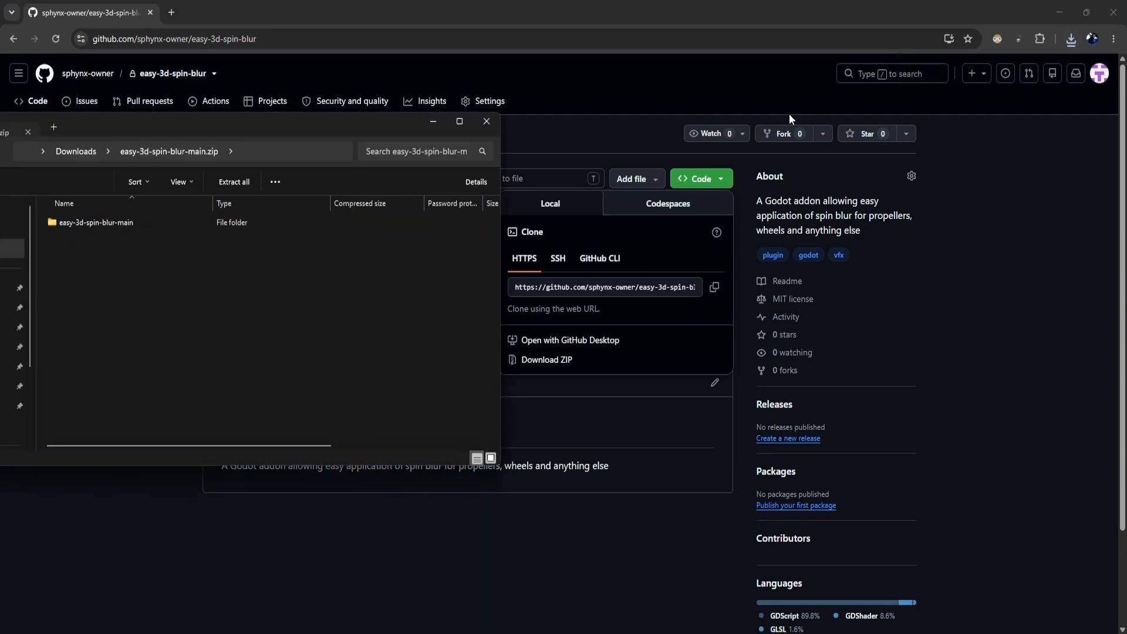
Copy the addon folder from the archive's easy-3d-spin-blur-main/addons into the addons folder of spin-blur-demo-project.
double_click(166, 226)
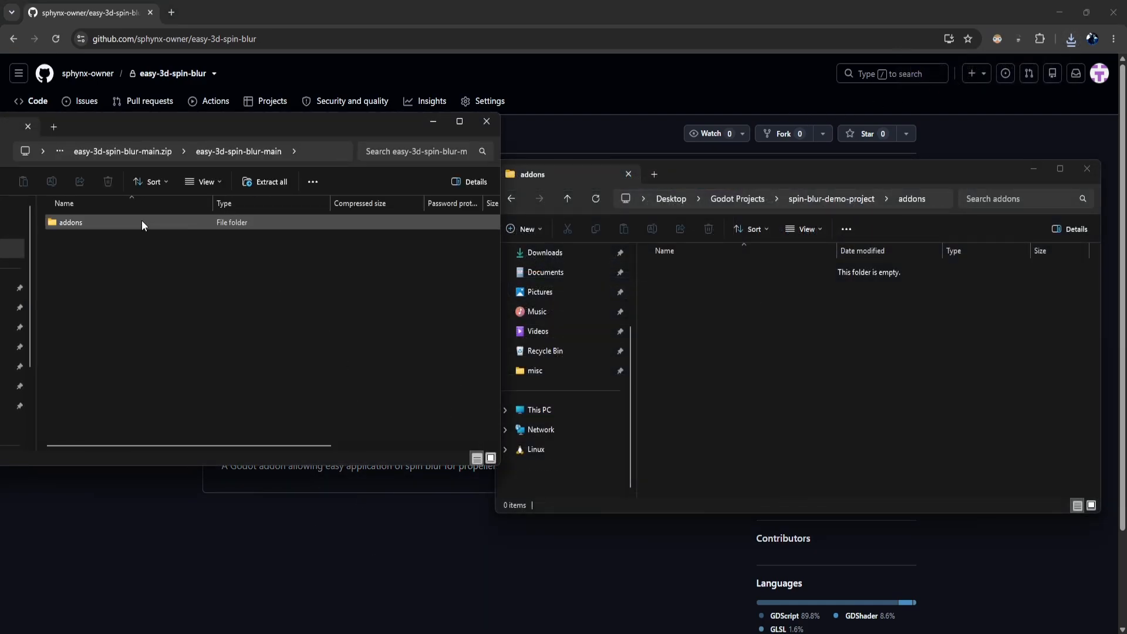
double_click(142, 220)
drag(135, 235, 773, 354)
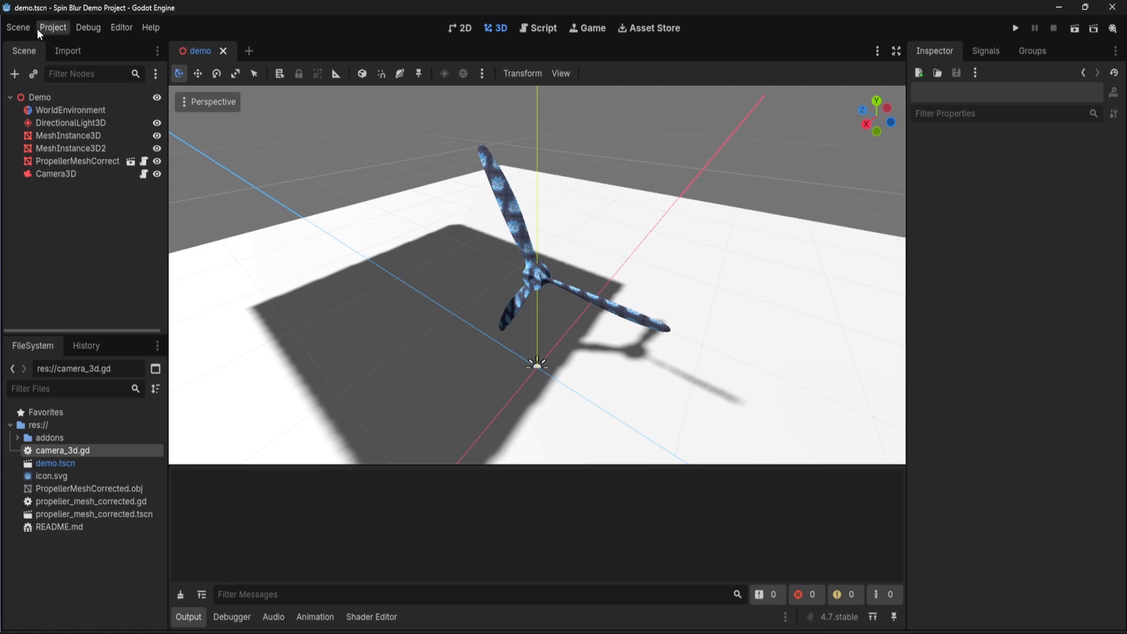
Switch to the Godot editor and enable the spin blur plugin in the project settings.
click(52, 28)
click(69, 50)
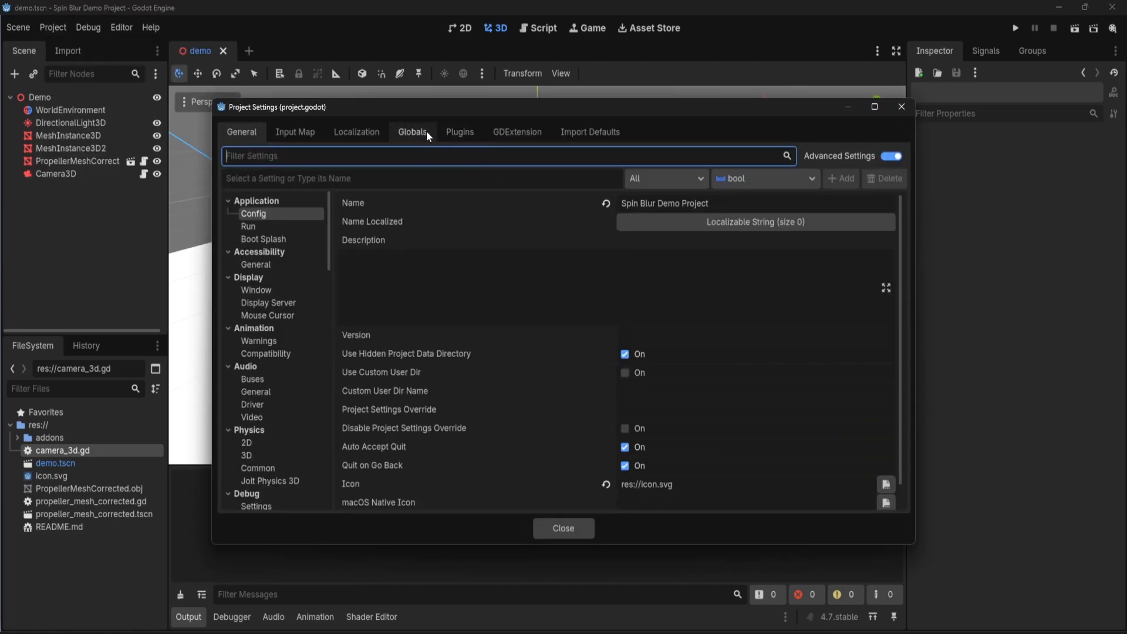
click(448, 132)
click(238, 194)
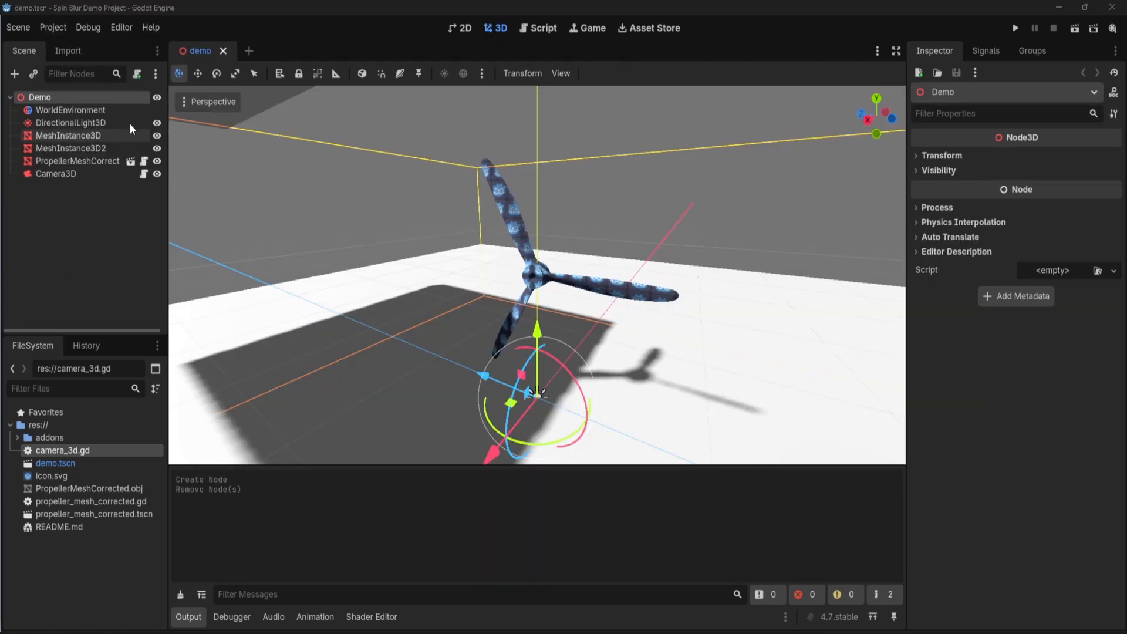
Add a SpinBlur node to the Demo scene and make it a child of the PropellerMeshCorrected node.
right_click(96, 95)
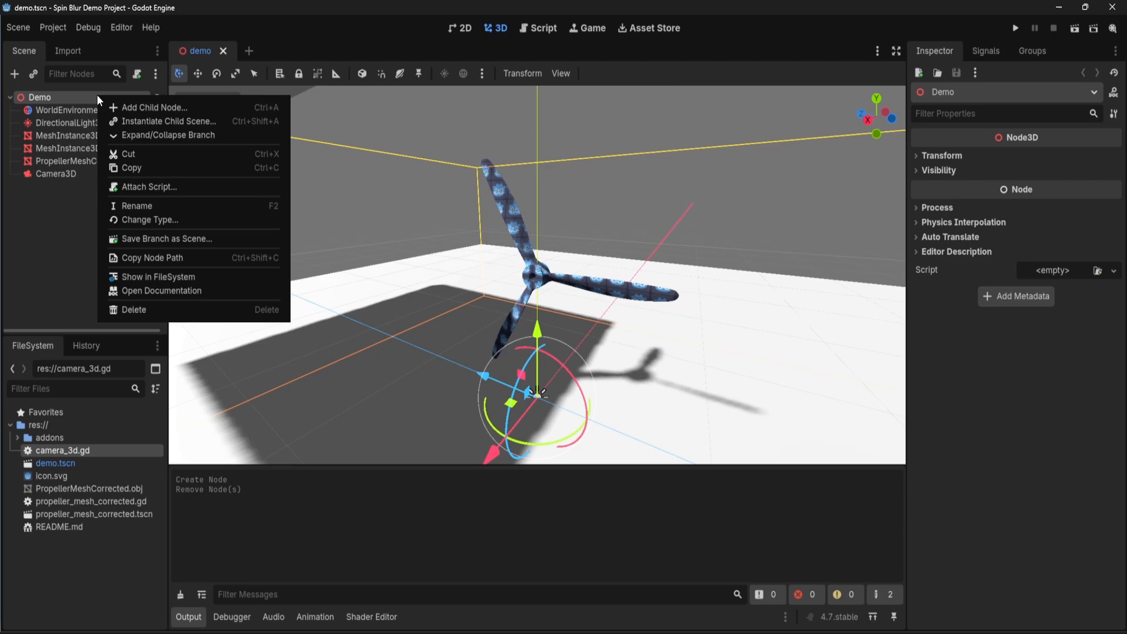
click(140, 106)
click(438, 229)
click(442, 218)
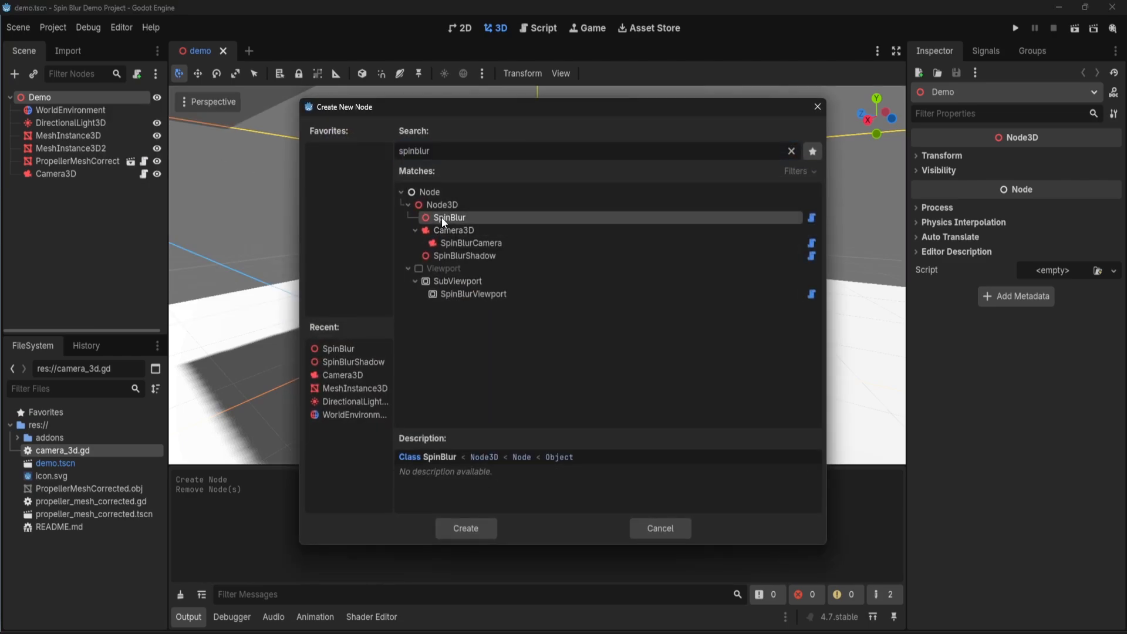
double_click(442, 217)
drag(51, 186, 55, 161)
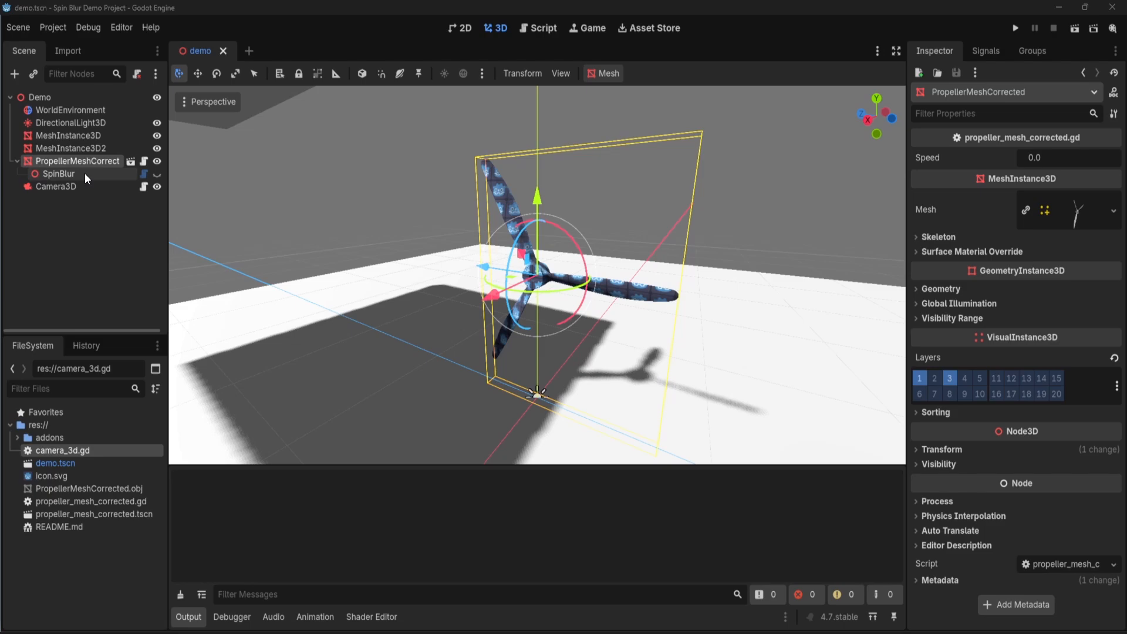
Assign PropellerMeshCorrected as the SpinBlur node's target and generate its enveloping mesh.
click(85, 175)
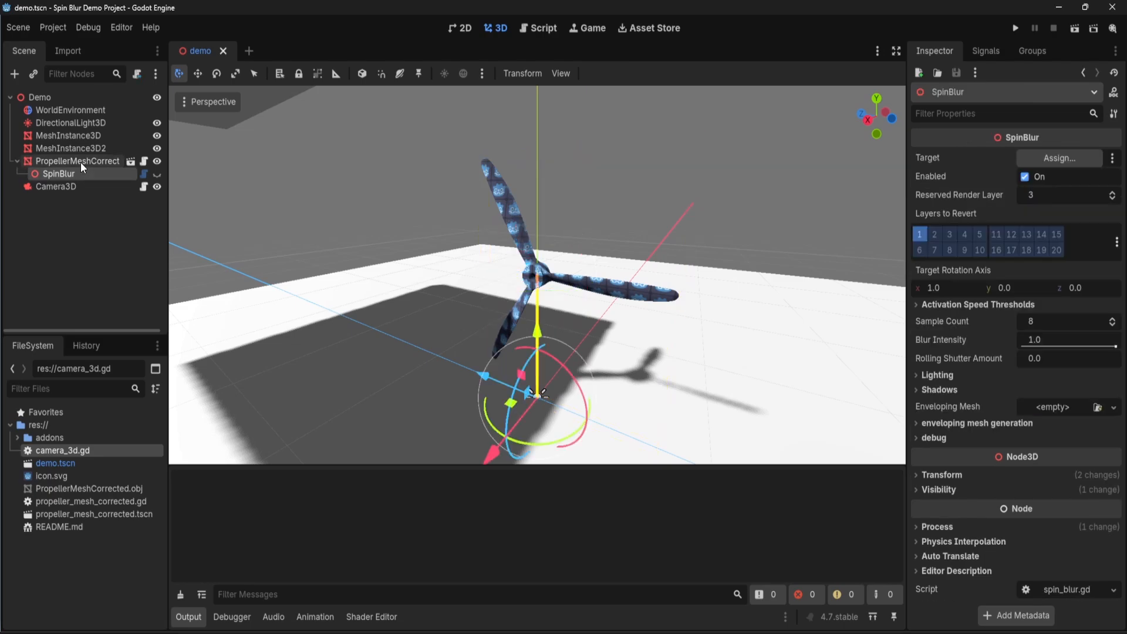
drag(81, 161, 1047, 161)
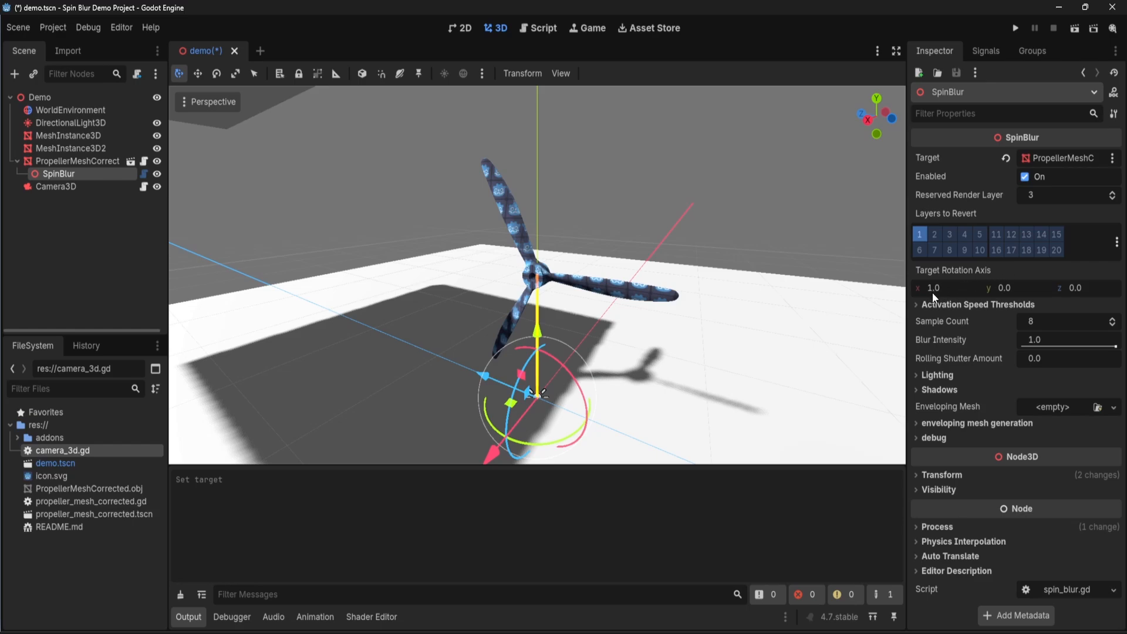
click(949, 420)
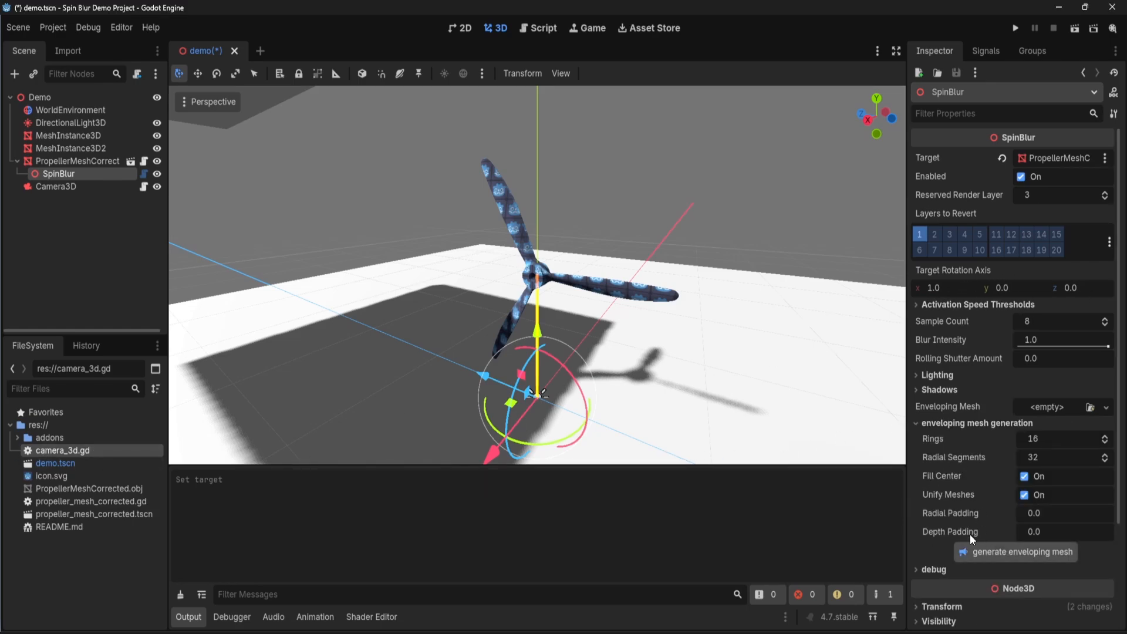
click(986, 552)
middle_drag(665, 259, 632, 249)
scroll(632, 248, up, 3)
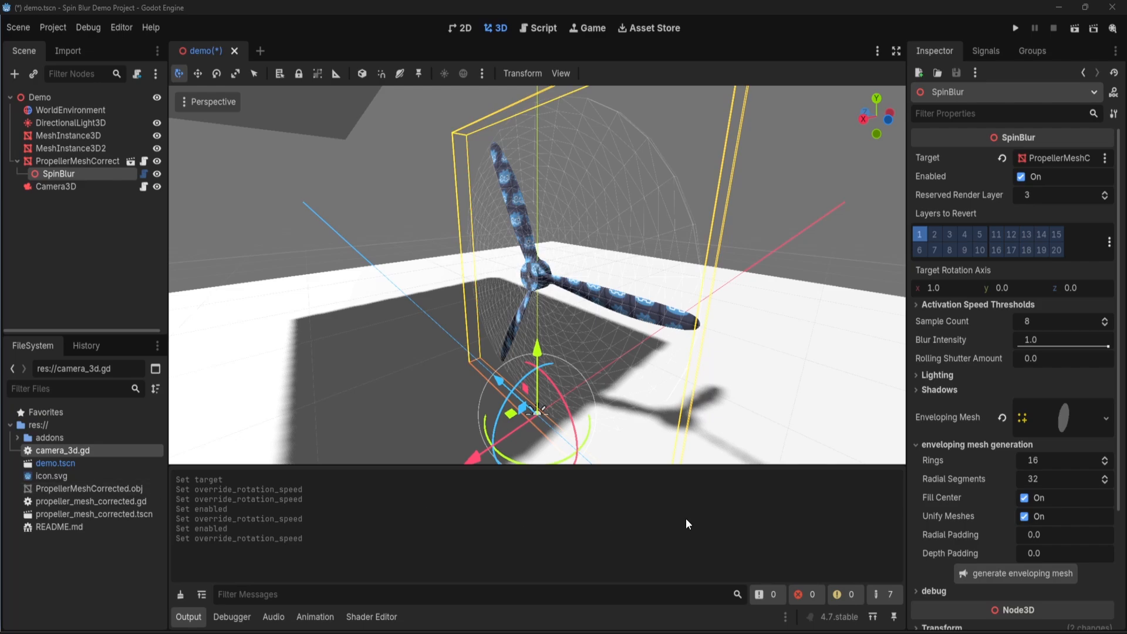
Set the SpinBlur node's debug override rotation speed to 0.725.
click(943, 592)
scroll(1034, 584, down, 3)
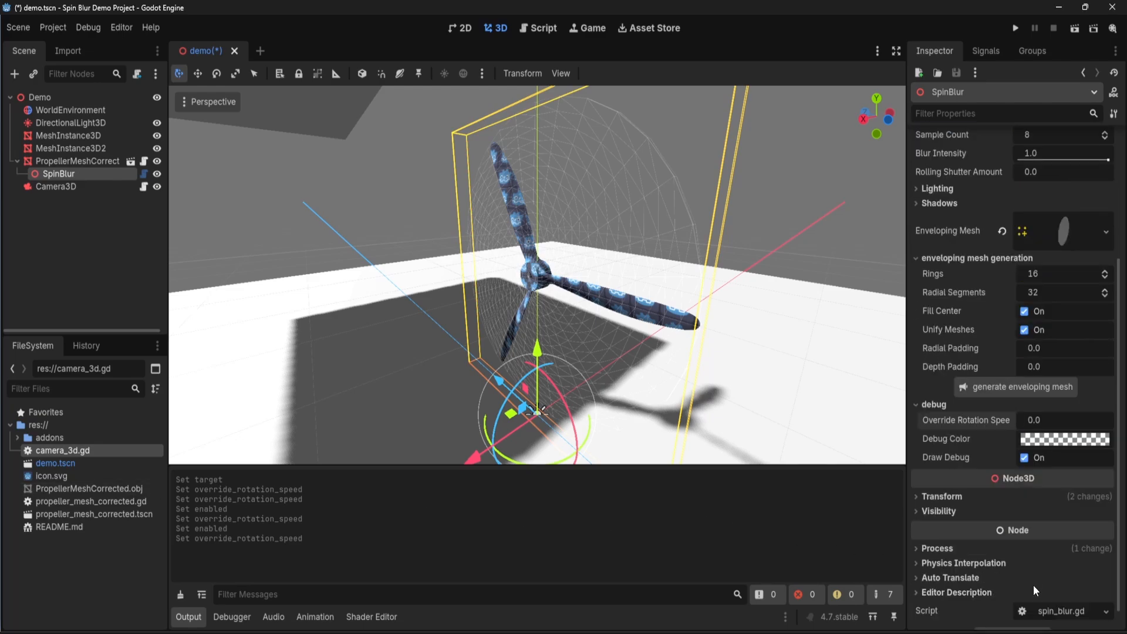
mouse_move(1036, 420)
mouse_down()
mouse_move(1092, 420)
mouse_move(1035, 422)
mouse_up()
middle_drag(764, 367, 799, 369)
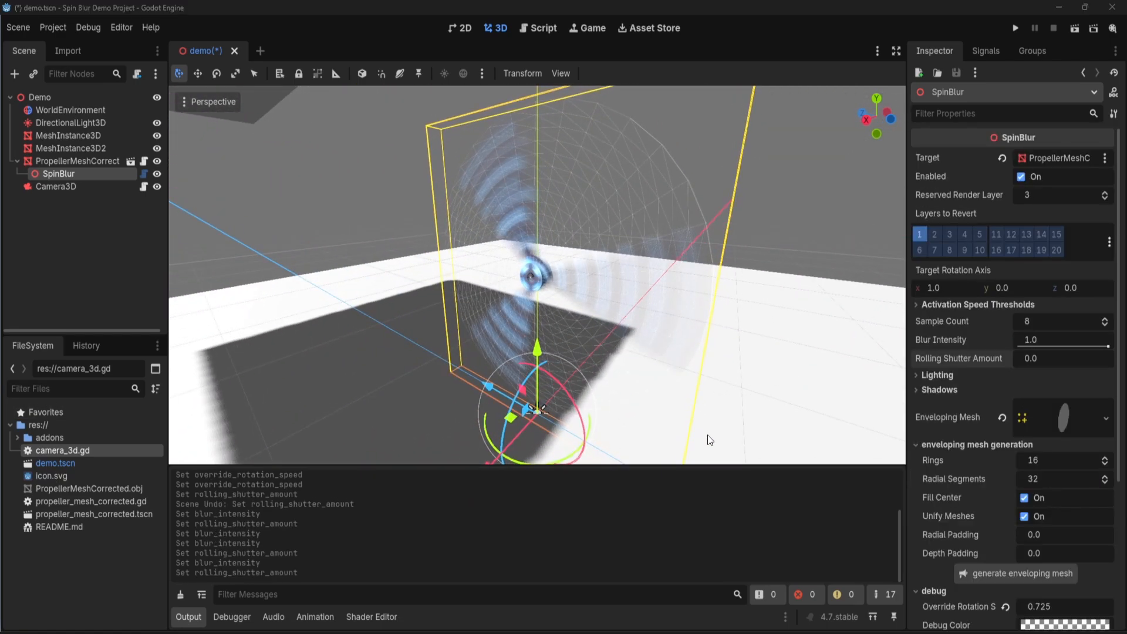
Try a blur intensity of 0.238 and a rolling shutter amount of 6.395, and reset both to their defaults.
drag(1108, 346, 1034, 353)
drag(1035, 359, 1113, 358)
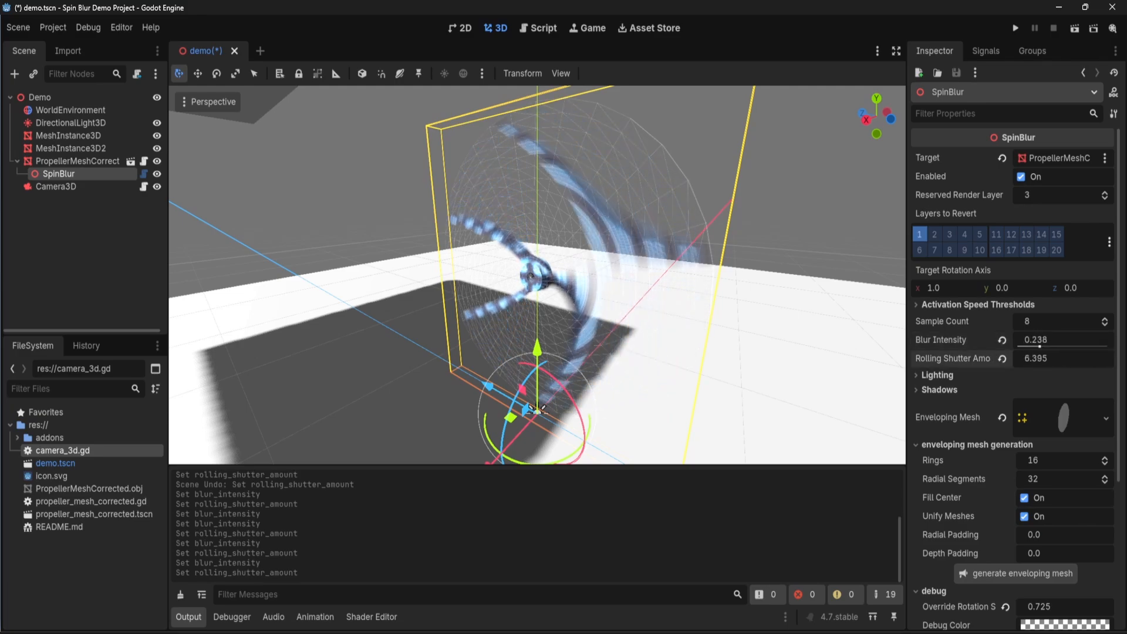
click(1002, 358)
click(1002, 340)
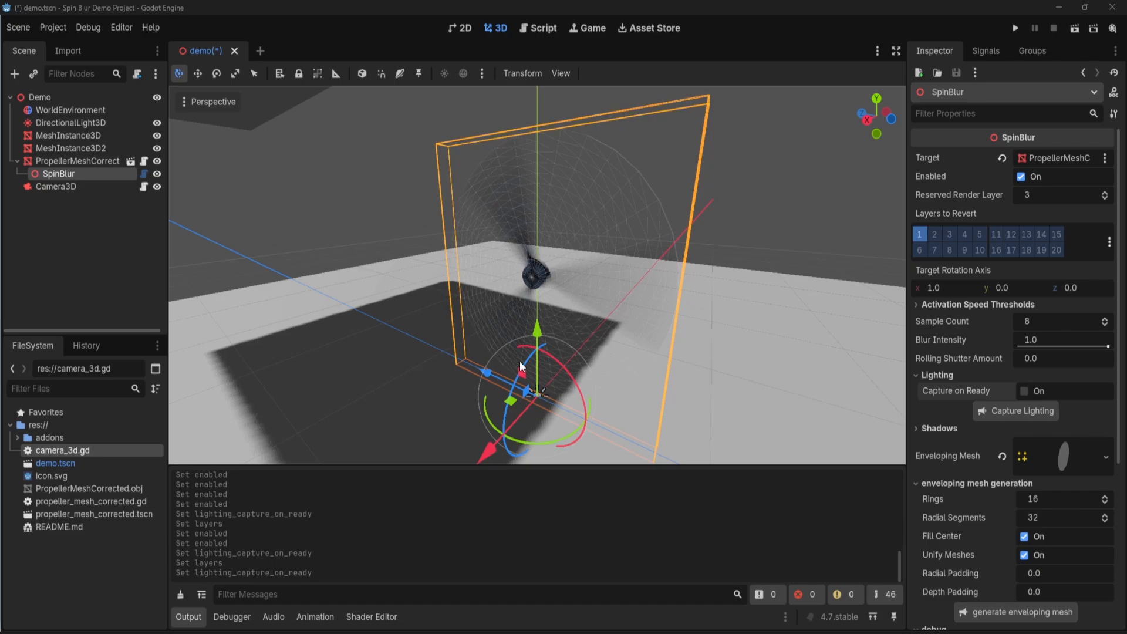
Toggle the SpinBlur node off and on to compare the propeller's lighting with and without the blur.
click(1022, 177)
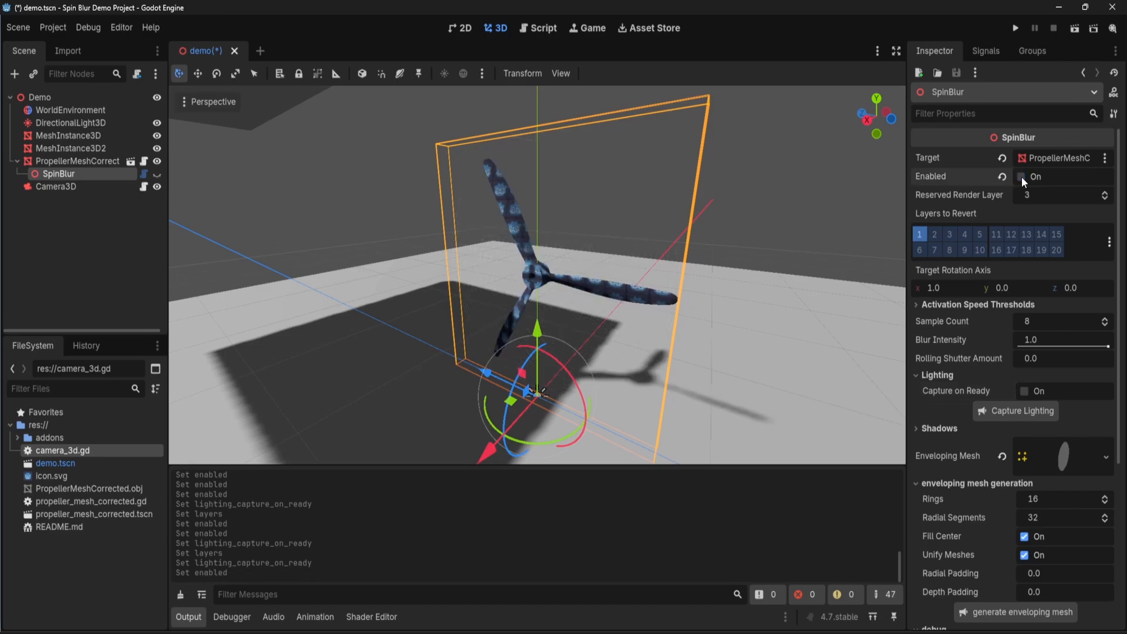
click(1022, 177)
click(1022, 177)
click(1021, 177)
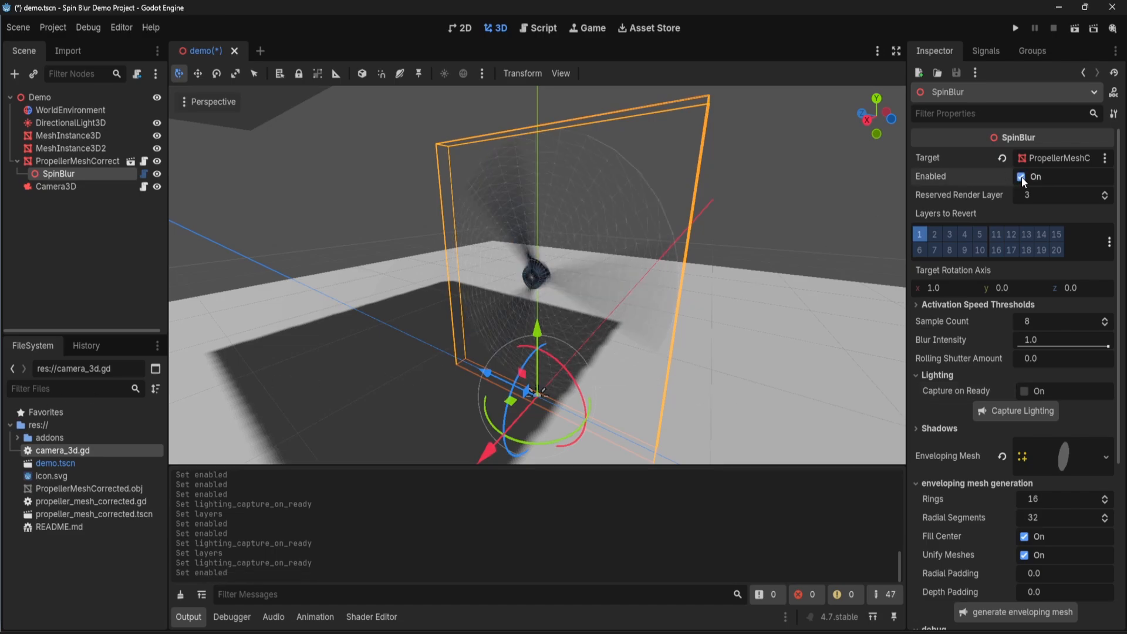
Capture the SpinBlur node's lighting with lighting capture on ready enabled, and highlight the capture_lighting() call in the propeller script.
click(1016, 412)
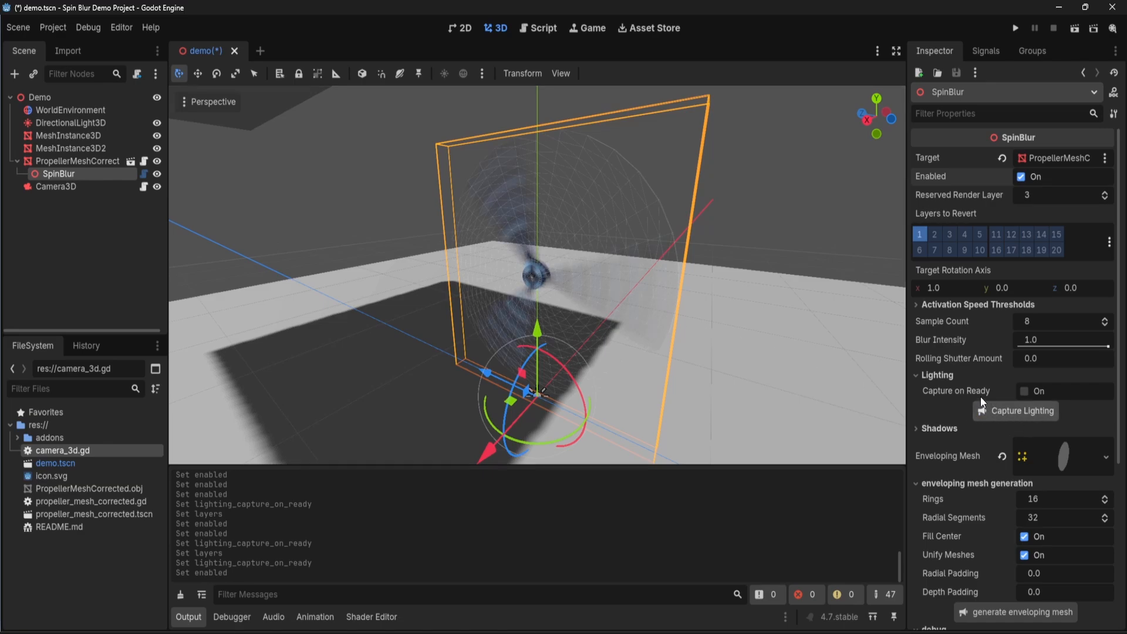
click(1024, 392)
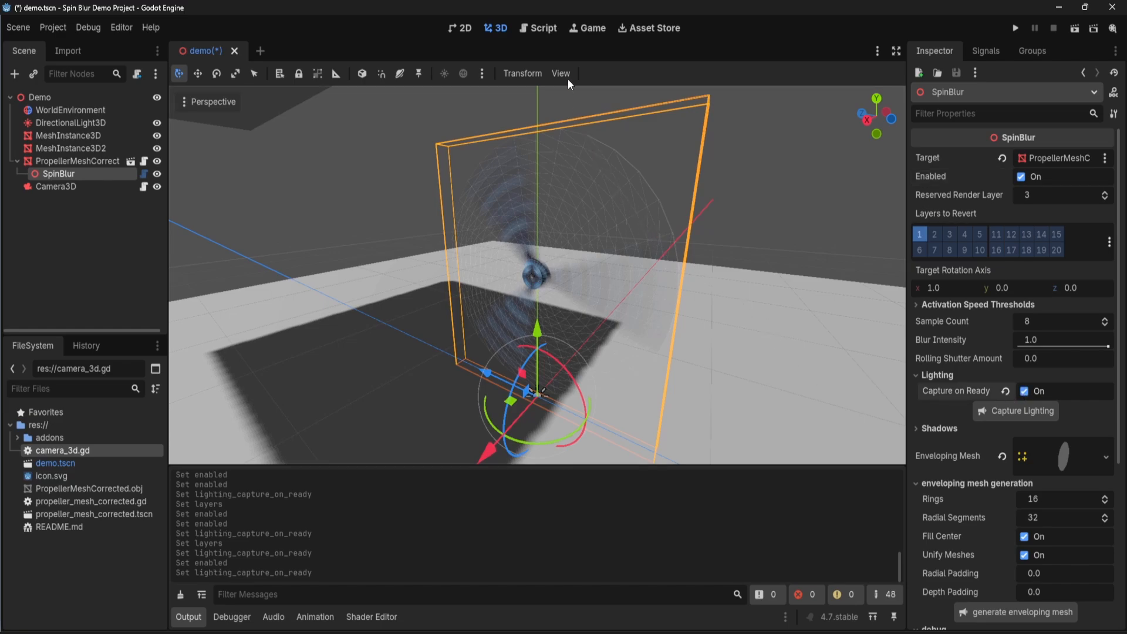
click(537, 26)
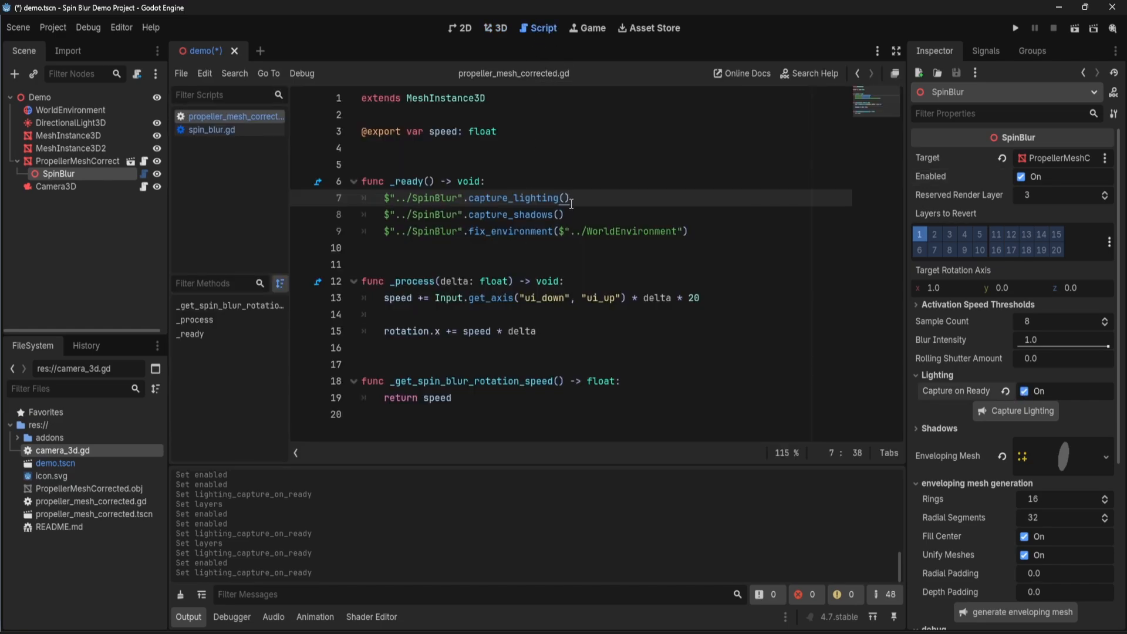
drag(572, 198, 384, 197)
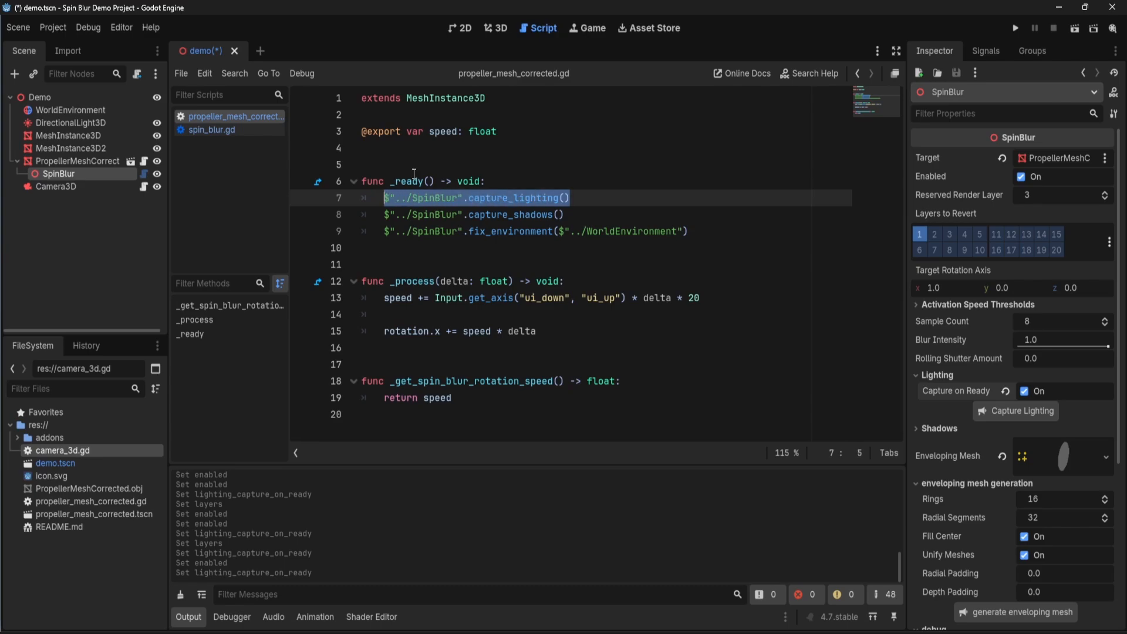
click(499, 30)
click(89, 123)
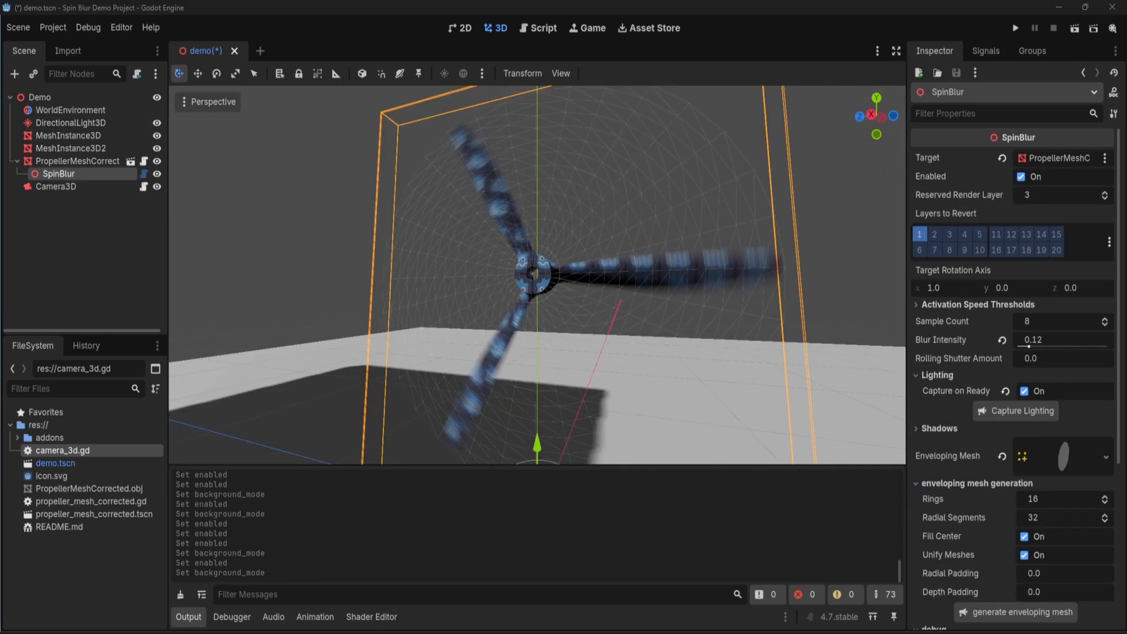
Set the WorldEnvironment's background mode to Custom Color.
click(1021, 176)
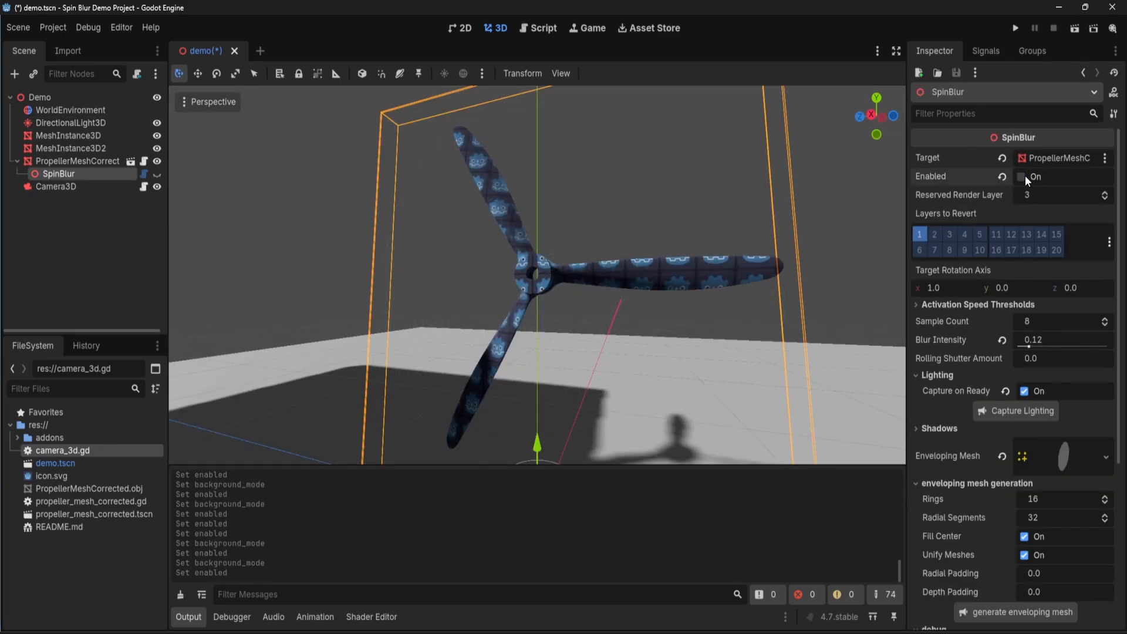
click(59, 111)
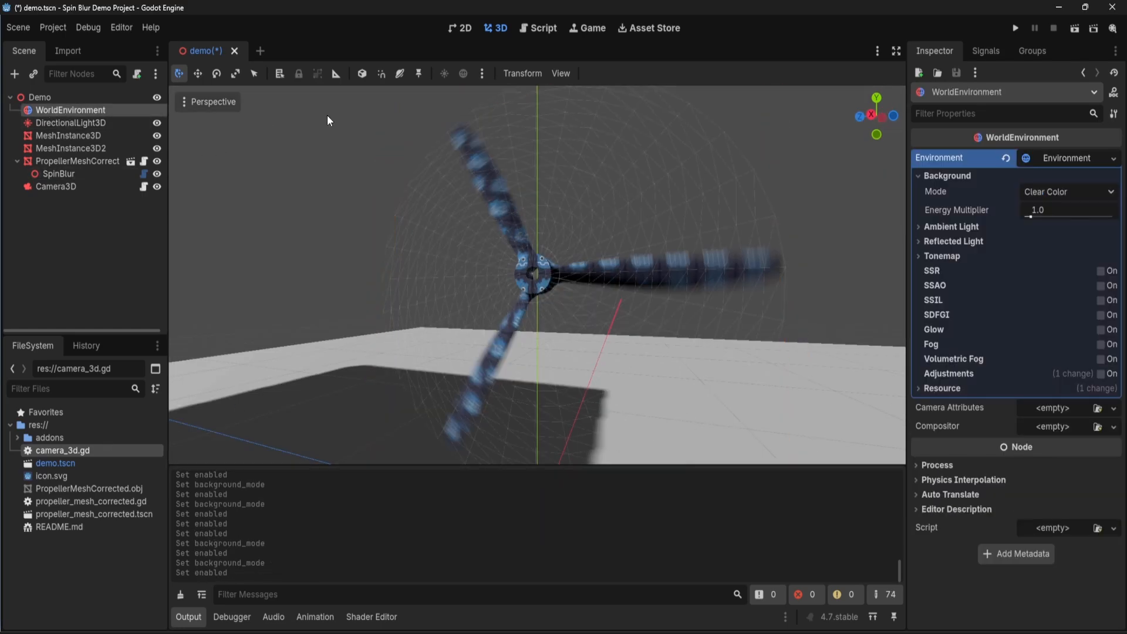
click(1070, 192)
click(1062, 220)
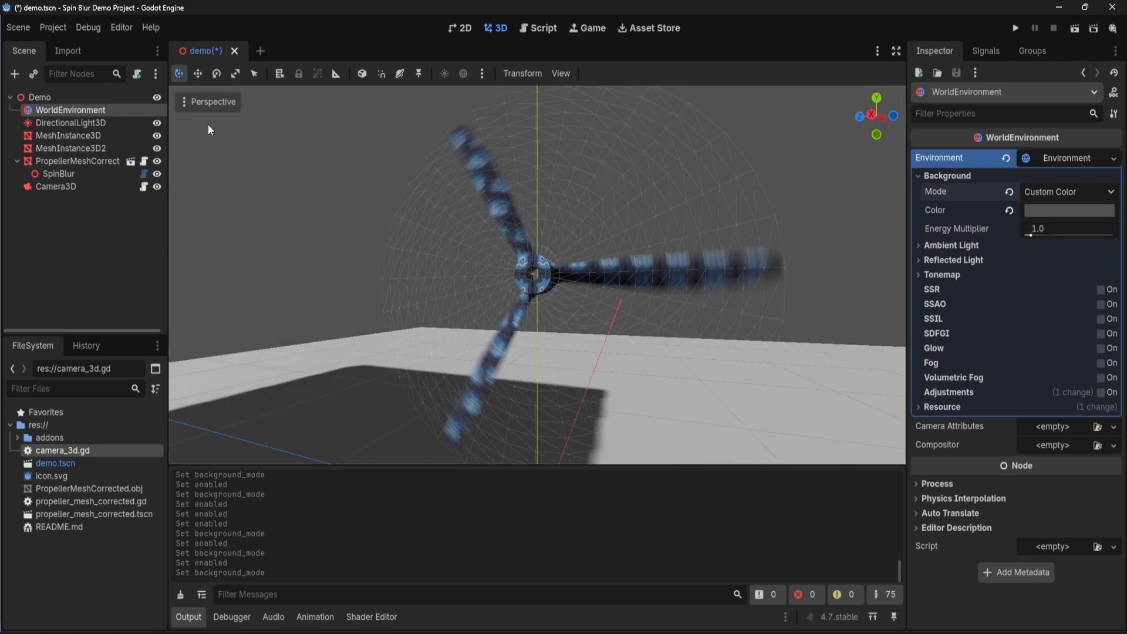
Toggle the SpinBlur node off and on repeatedly to compare the background and propeller shadow with and without the blur.
click(111, 174)
click(1032, 175)
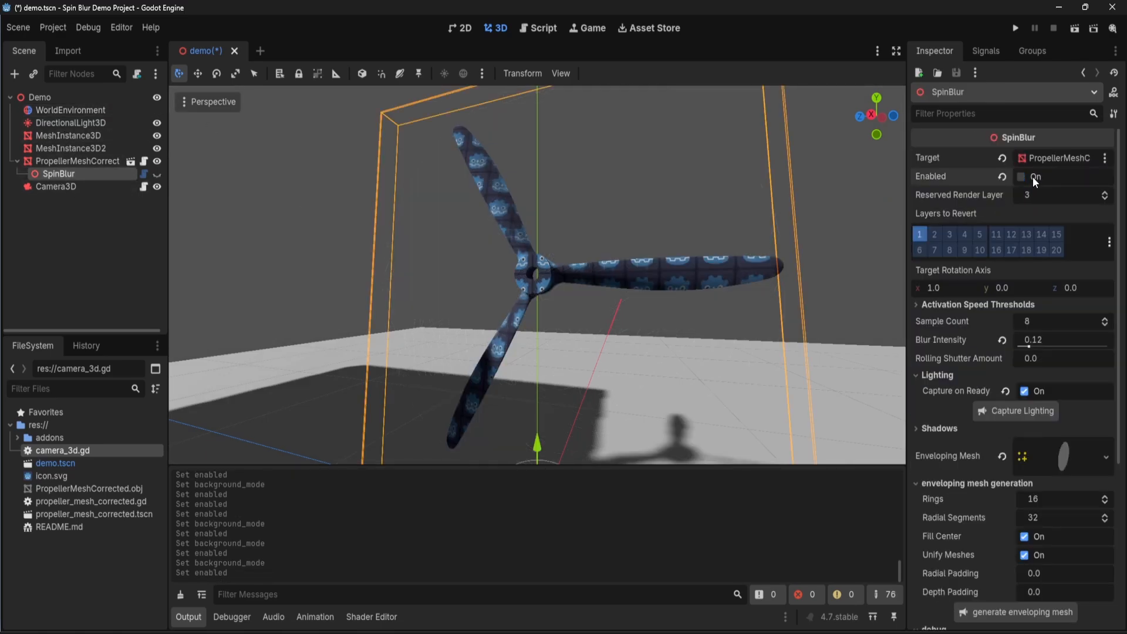
click(1032, 175)
click(1033, 175)
click(1033, 175)
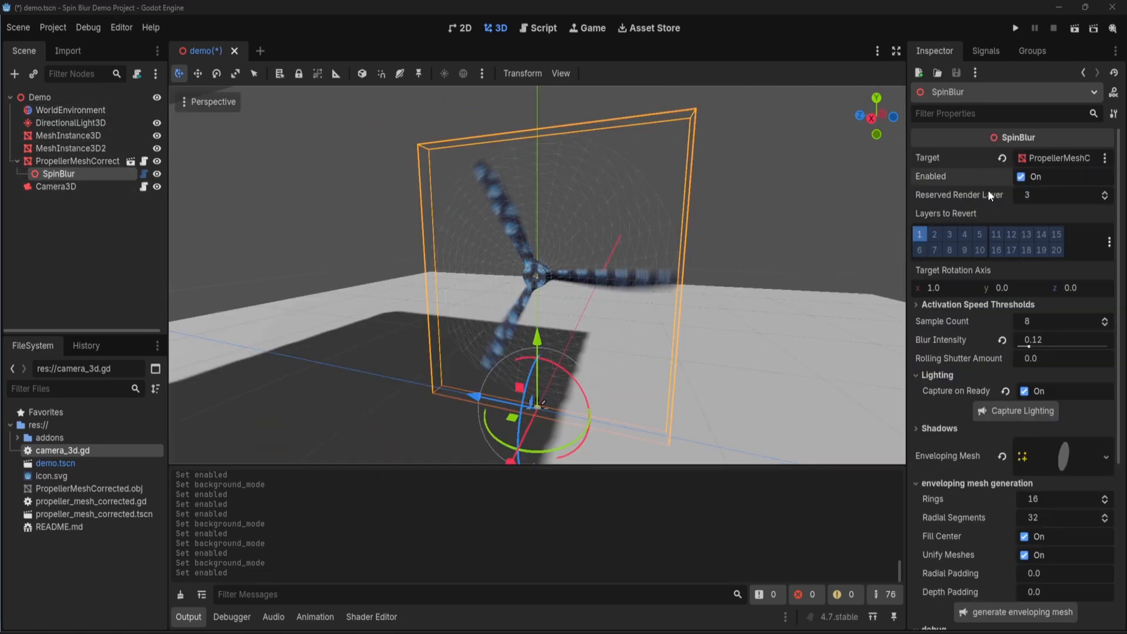
click(1022, 176)
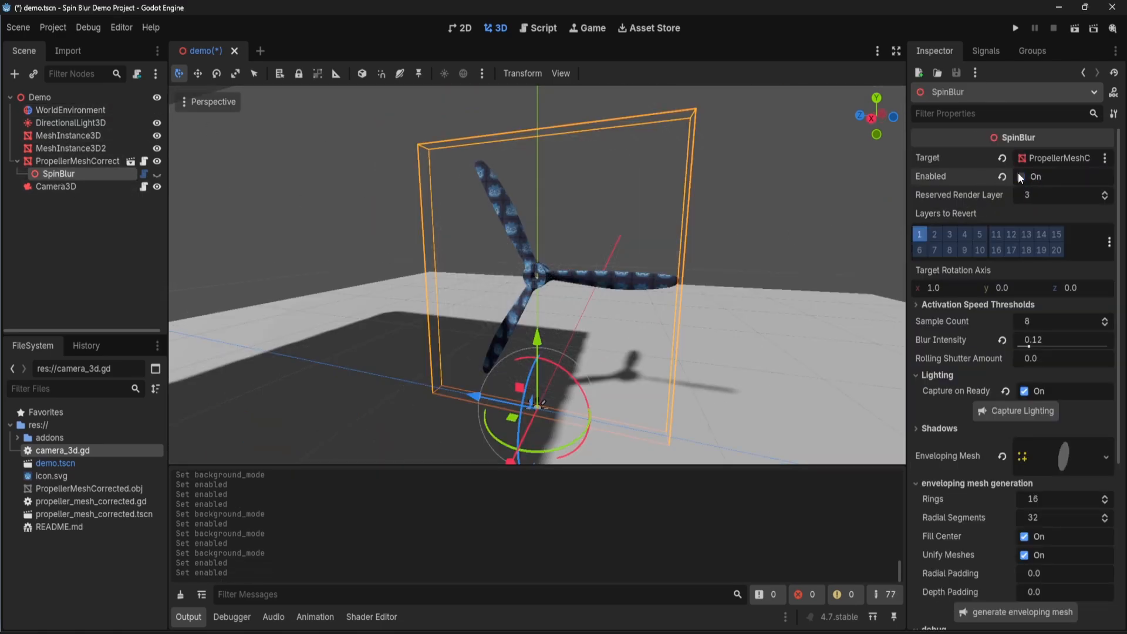
click(1022, 177)
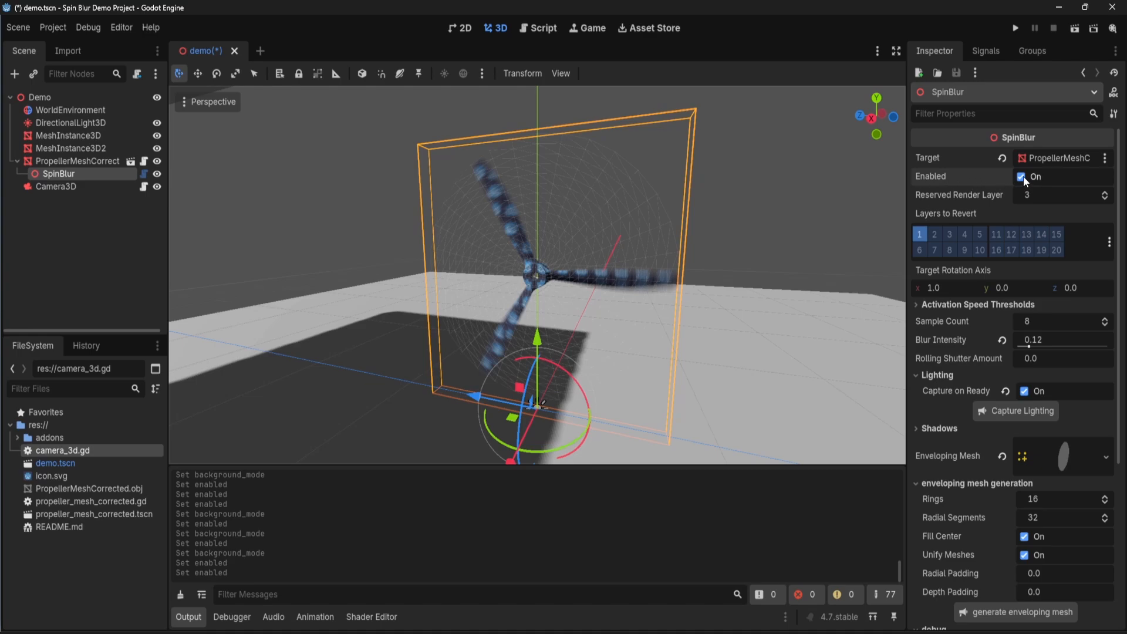
click(1022, 176)
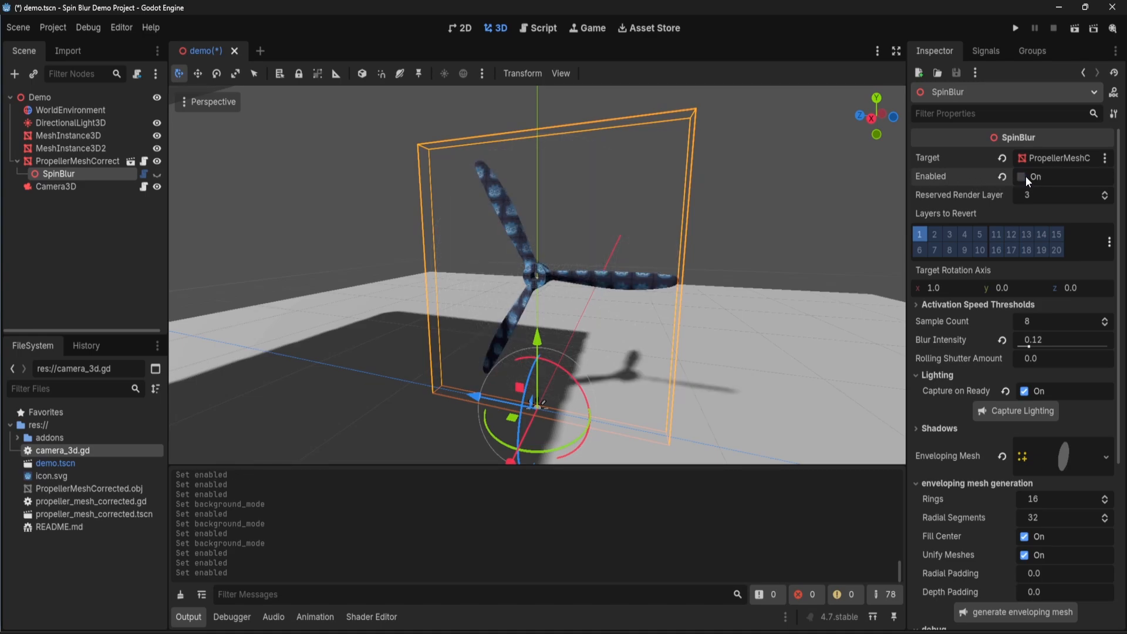
click(1022, 176)
Enable shadow capture on ready for the SpinBlur node and highlight the capture_shadows() call in the propeller script.
click(923, 428)
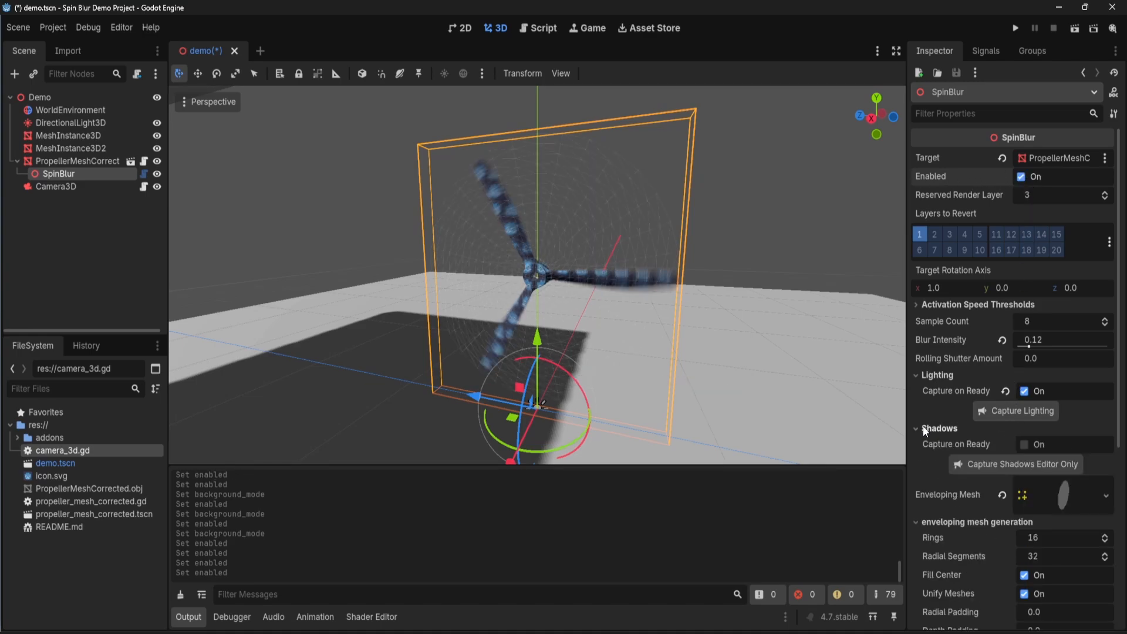
click(1025, 444)
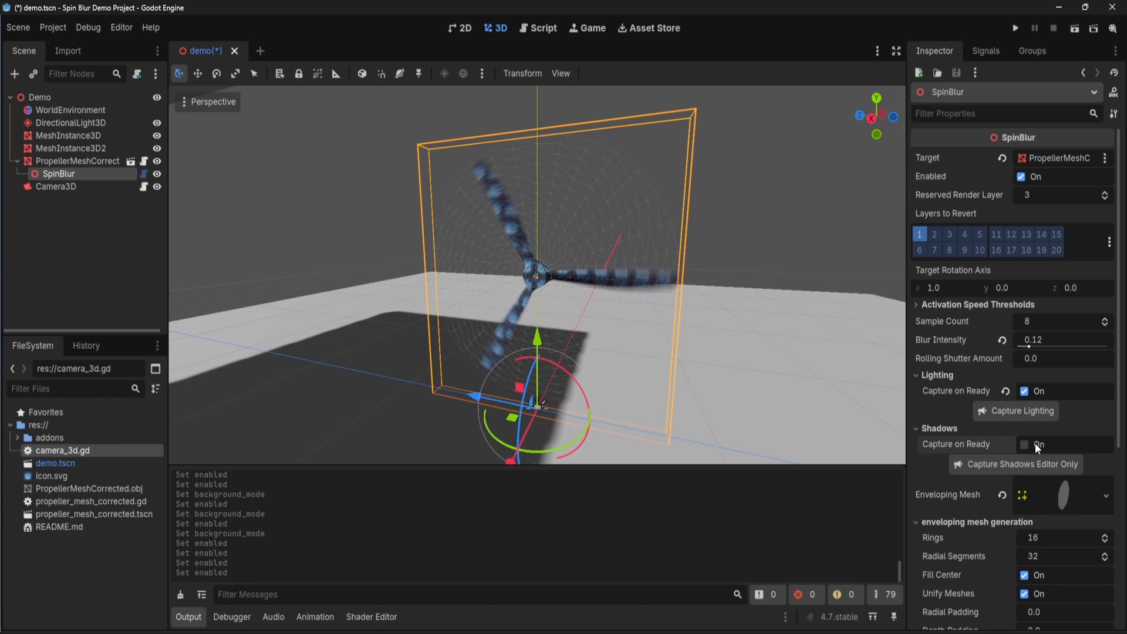
click(536, 28)
drag(563, 215, 382, 214)
click(492, 26)
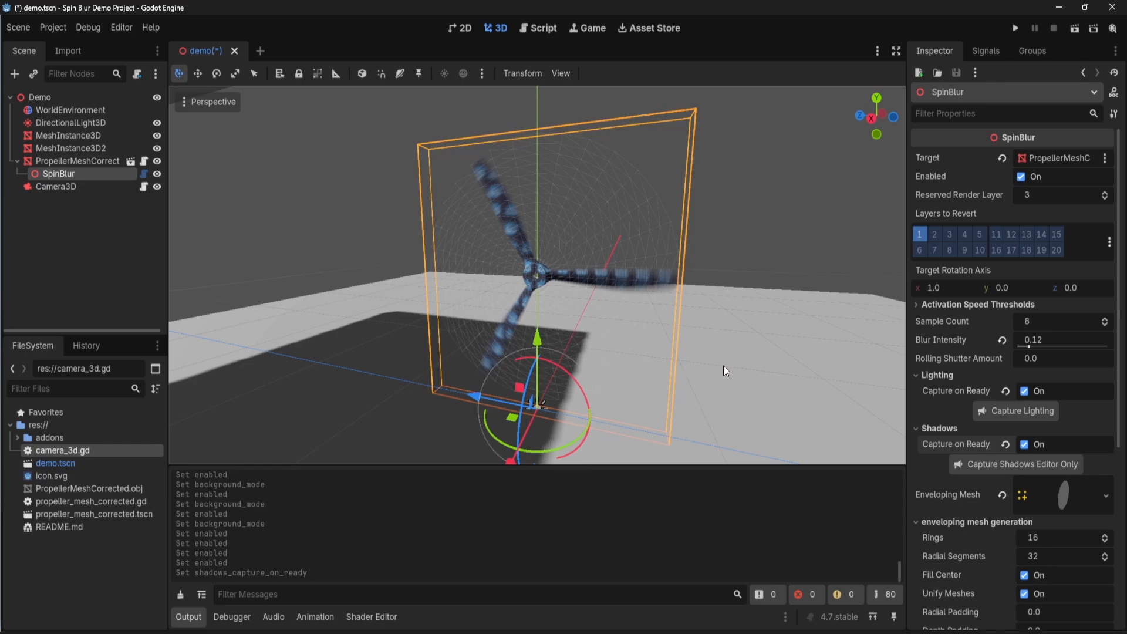
Capture the SpinBlur node's shadows in the editor and raise its blur intensity to 1.0 with the node enabled.
click(1003, 466)
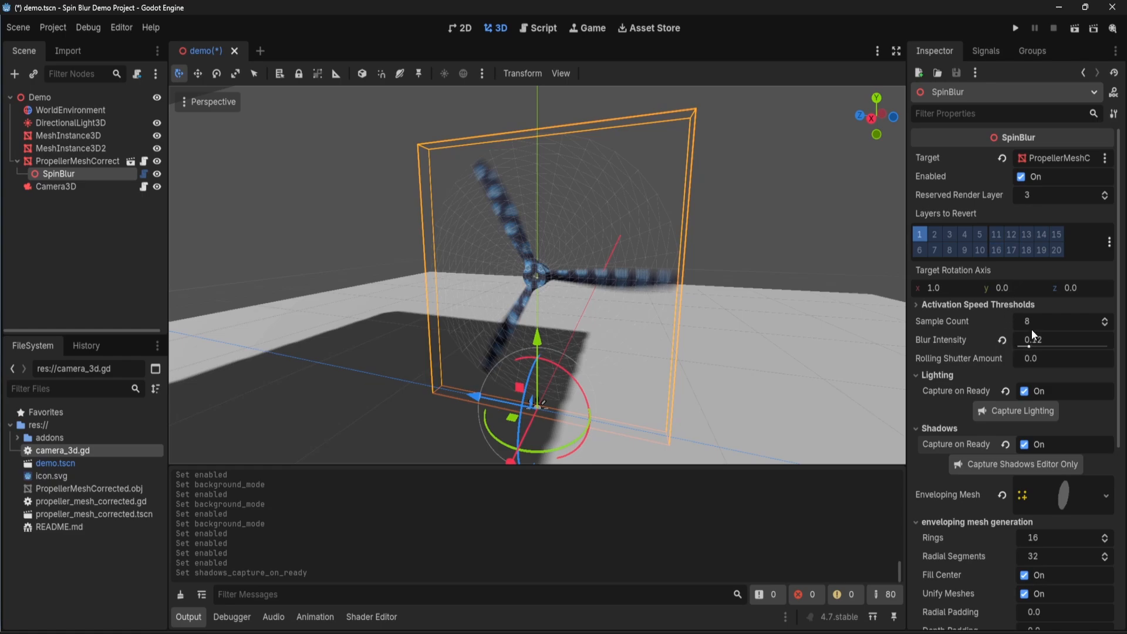
mouse_move(1030, 346)
mouse_down()
mouse_move(1091, 354)
mouse_move(1041, 349)
mouse_up()
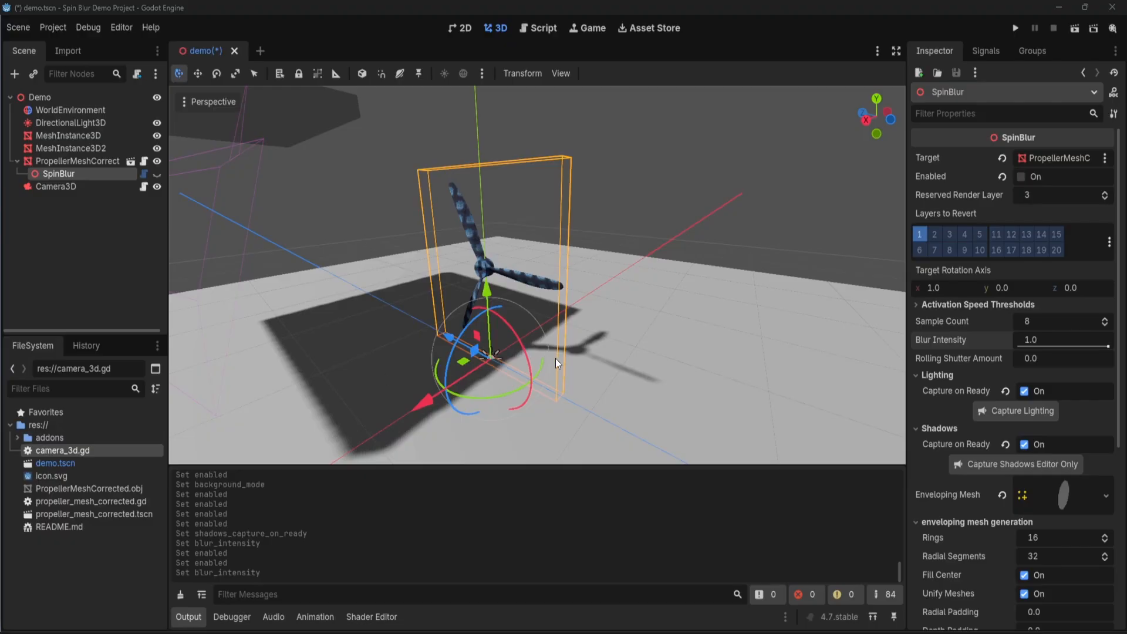
click(1022, 176)
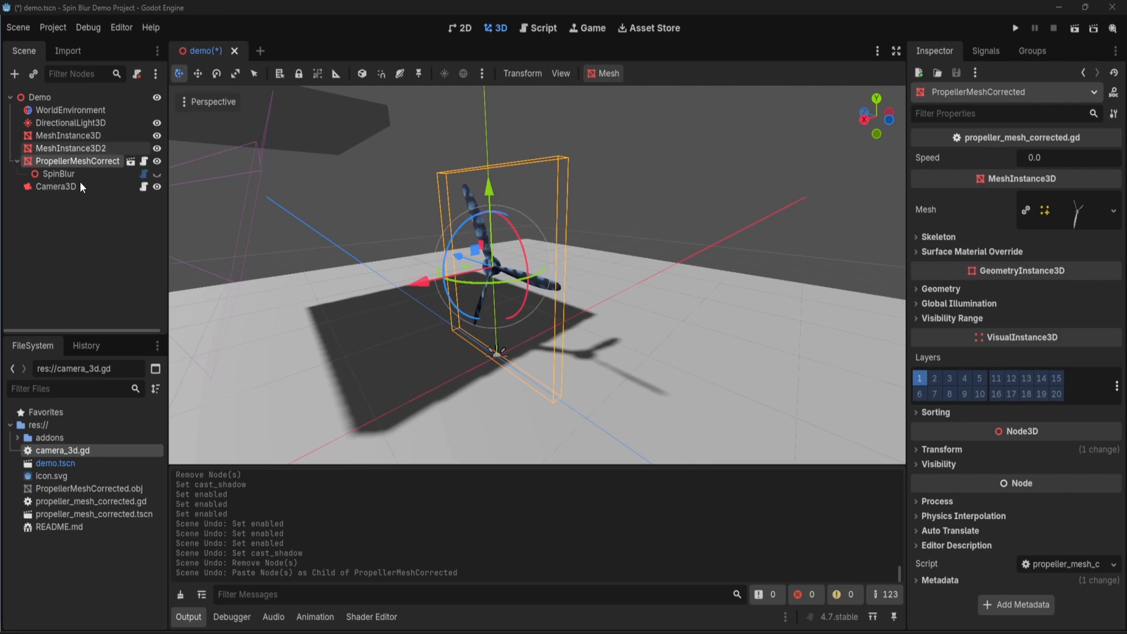
Duplicate the propeller mesh, nest the copy under the original propeller, and delete the copy's own SpinBlur node.
click(81, 220)
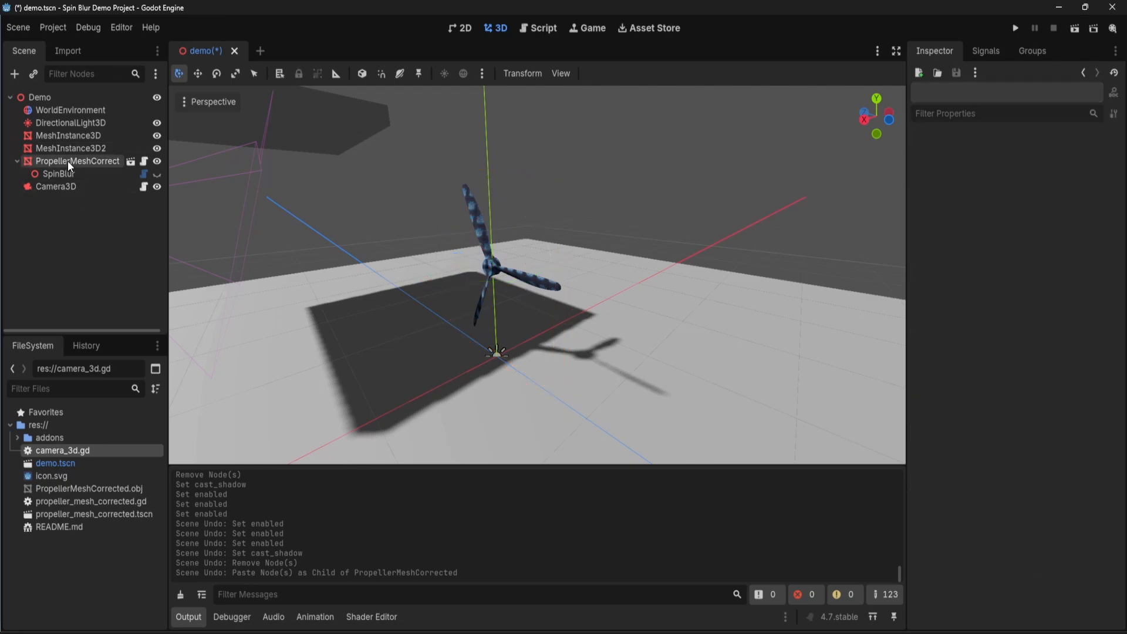
click(68, 161)
key(ctrl+d)
drag(67, 186, 67, 164)
click(64, 201)
key(Delete)
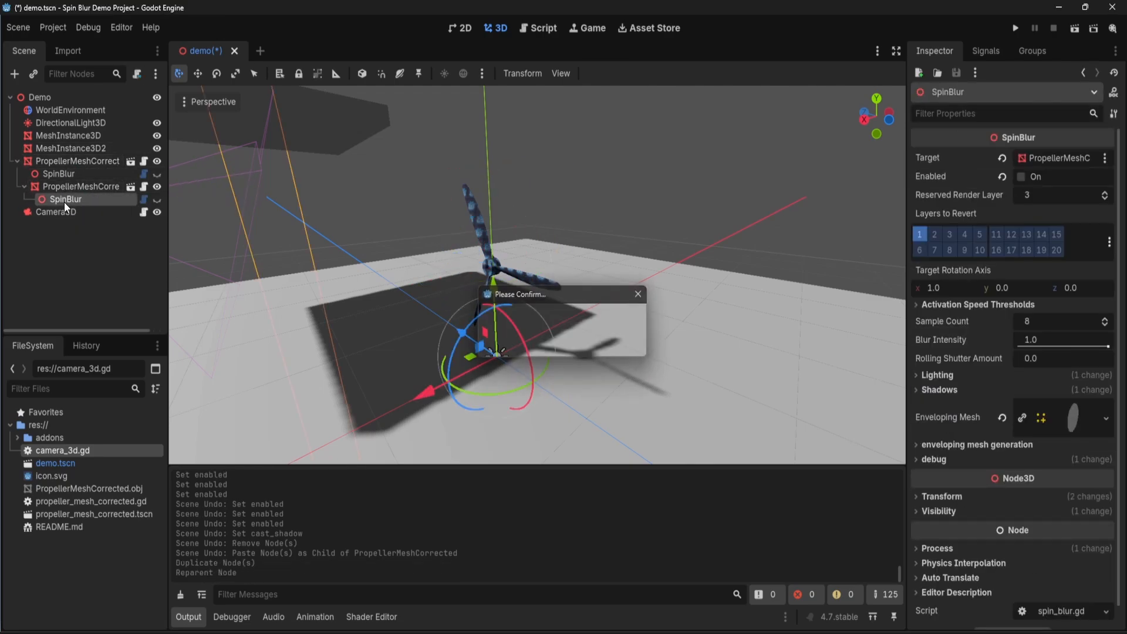
key(Return)
Set the duplicated propeller's geometry Cast Shadow option to Shadows Only.
click(69, 187)
click(1014, 298)
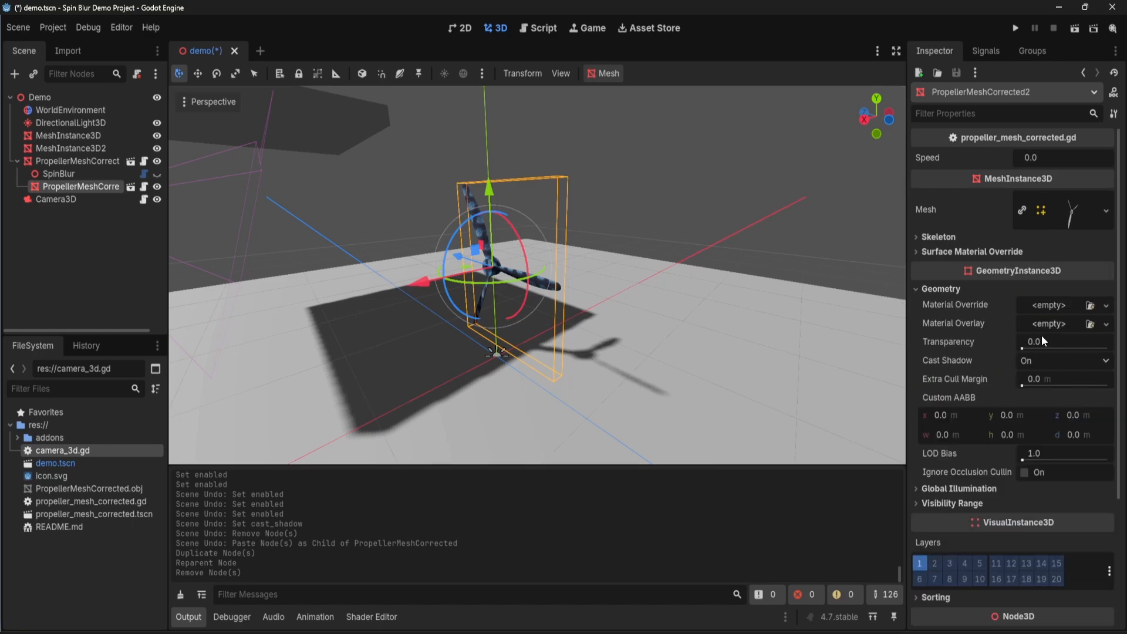
click(1040, 361)
click(1045, 418)
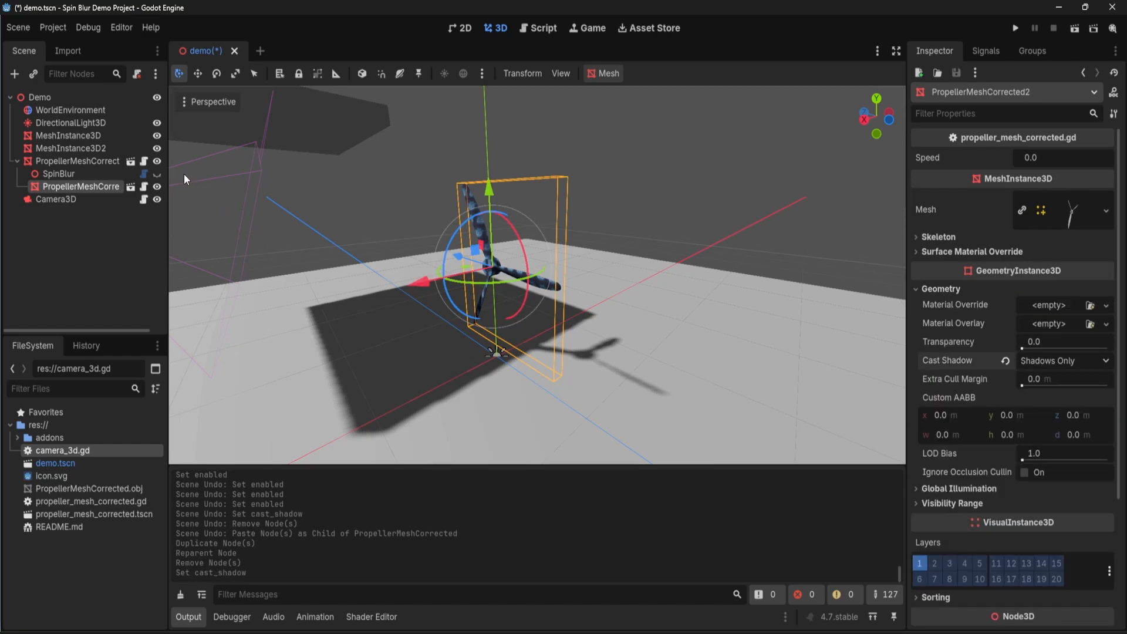
Enable the original propeller's SpinBlur node to check the shadow cast by the duplicate.
click(71, 161)
click(58, 174)
click(1022, 176)
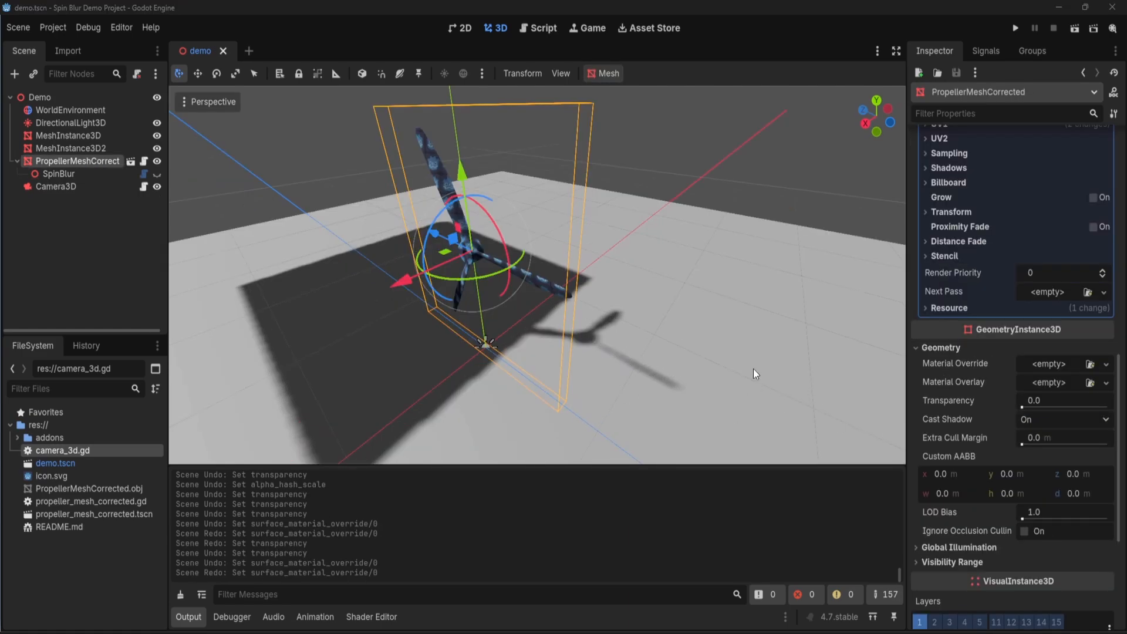
Set the propeller's surface material override transparency to Alpha Hash with an alpha hash scale of 0.01.
mouse_move(1022, 407)
mouse_down()
mouse_move(1095, 405)
mouse_move(1017, 405)
mouse_up()
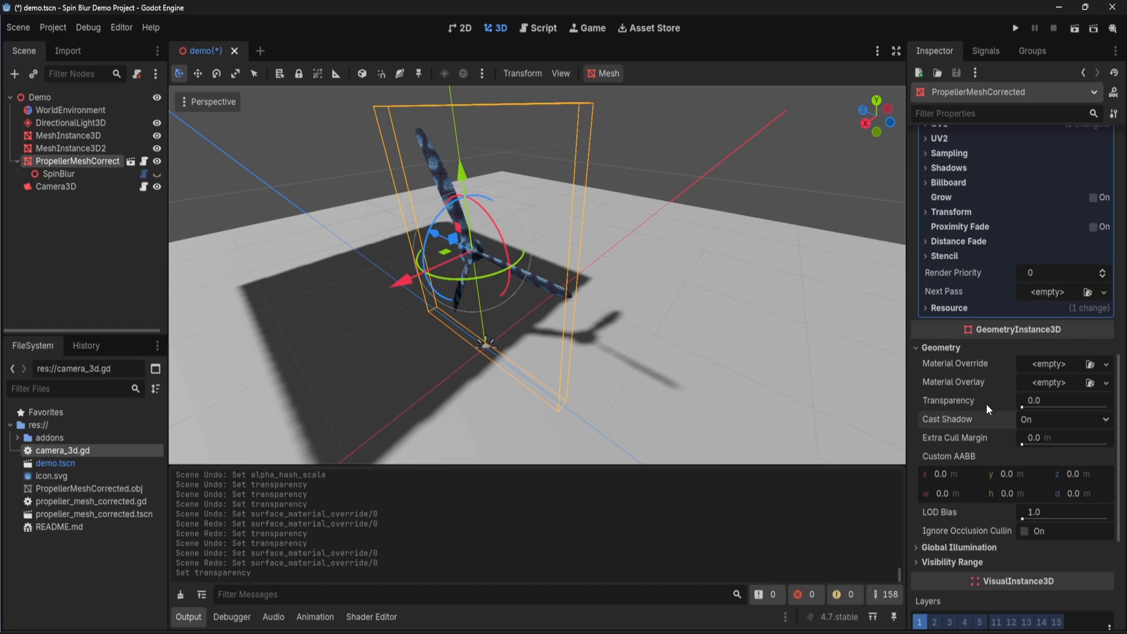
scroll(1024, 460, up, 5)
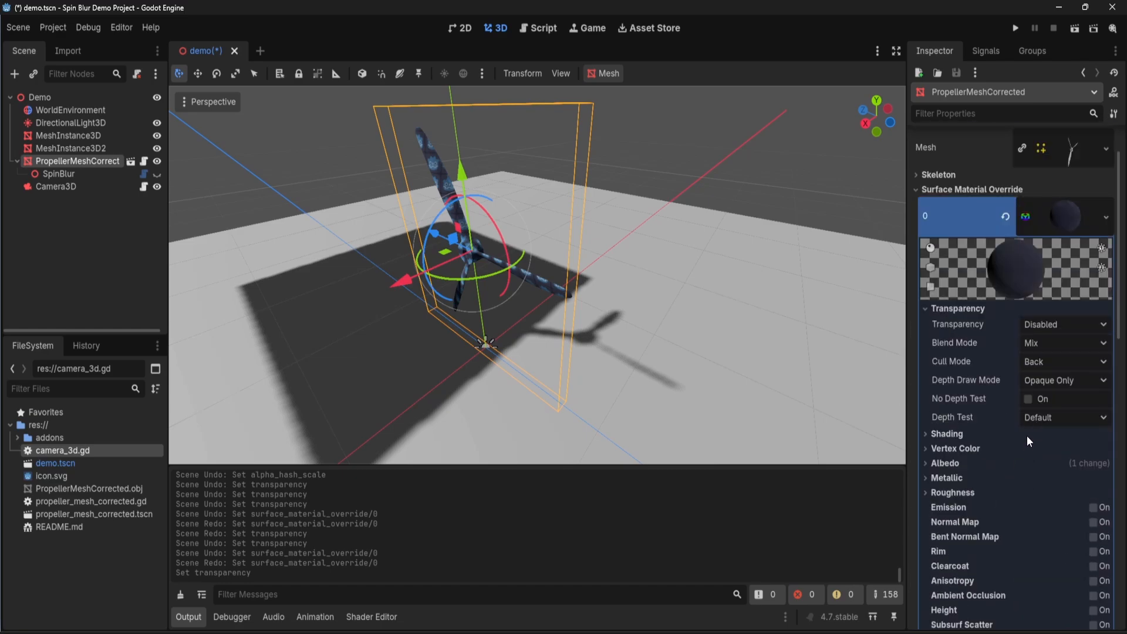
click(1045, 323)
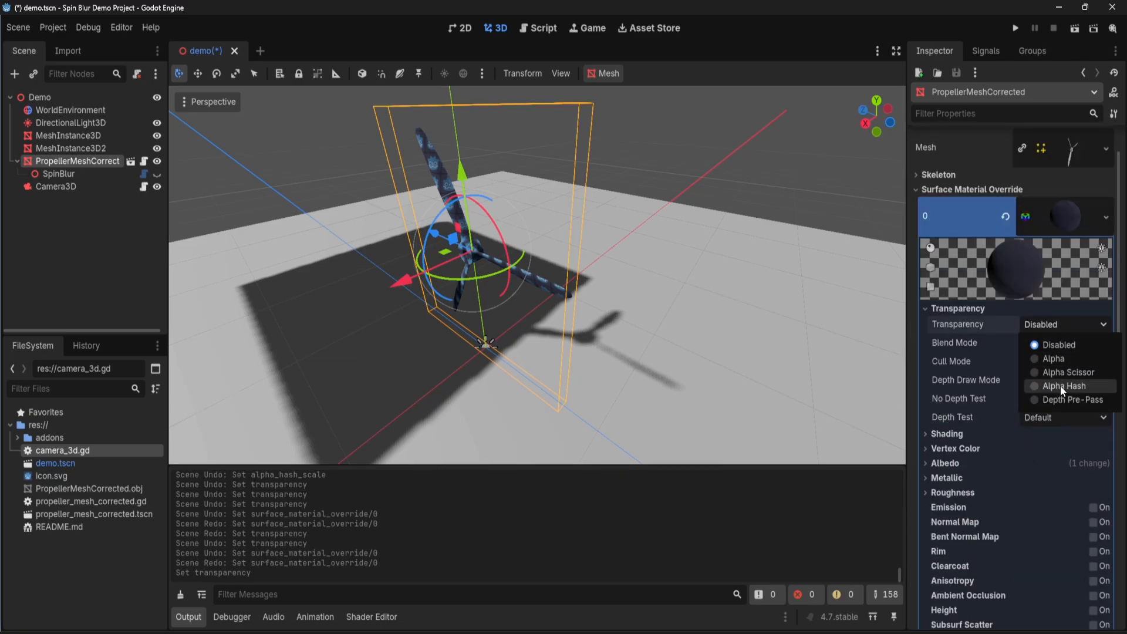
click(1080, 387)
click(1041, 342)
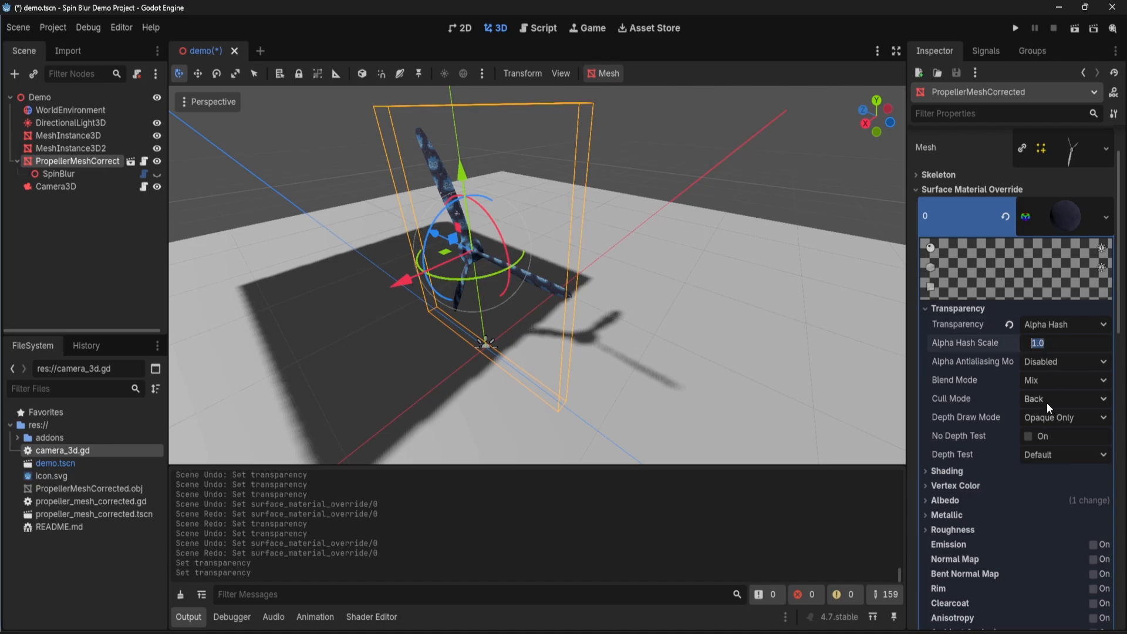
text(0.01)
key(Return)
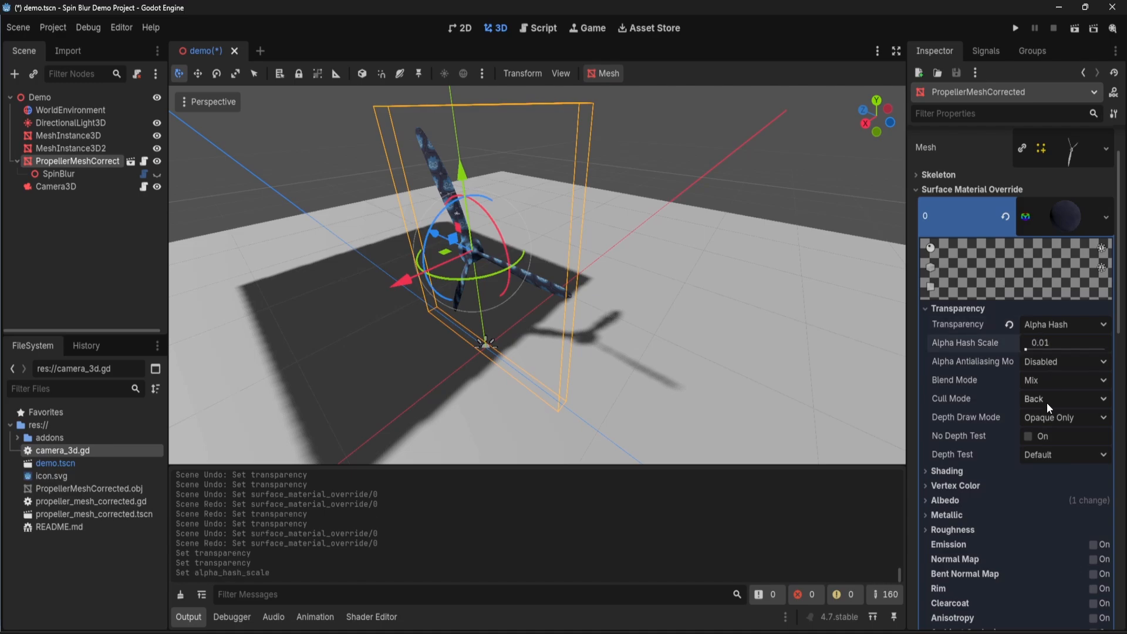
Vary the propeller's geometry transparency to preview its effect on the mesh and shadow, returning it to 0.0.
scroll(1001, 393, down, 15)
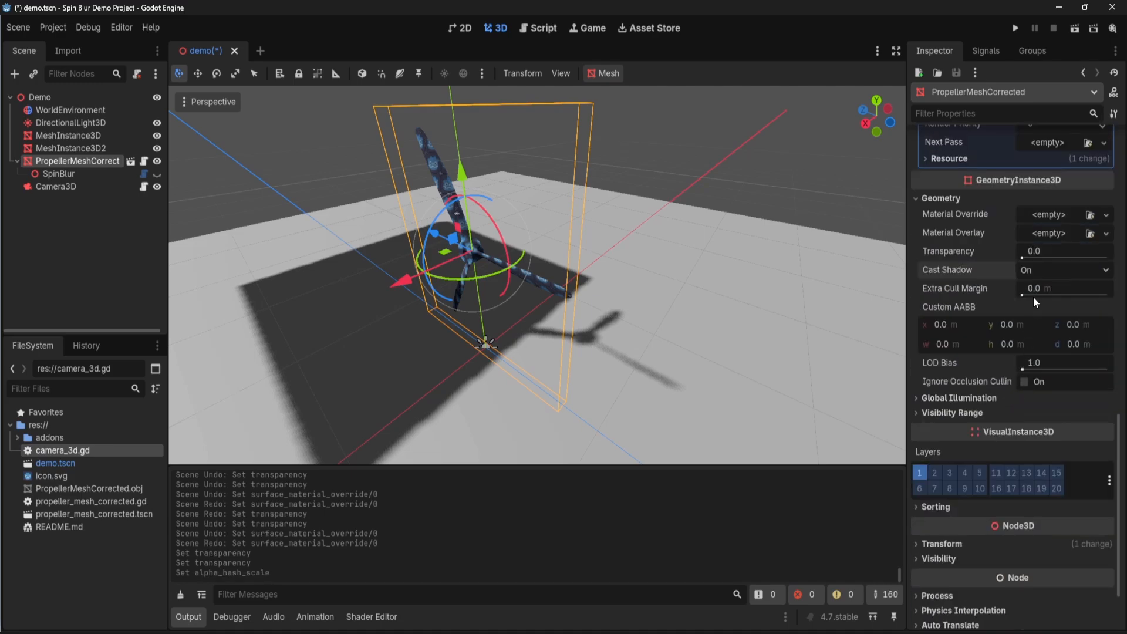
drag(1033, 253, 995, 253)
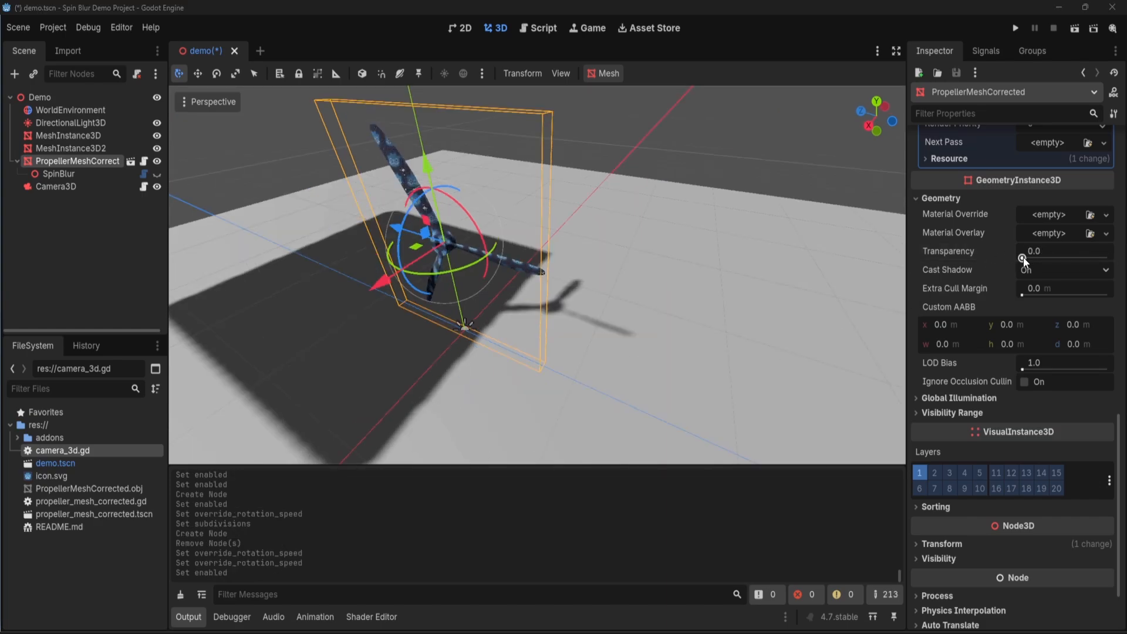
drag(1023, 257, 993, 255)
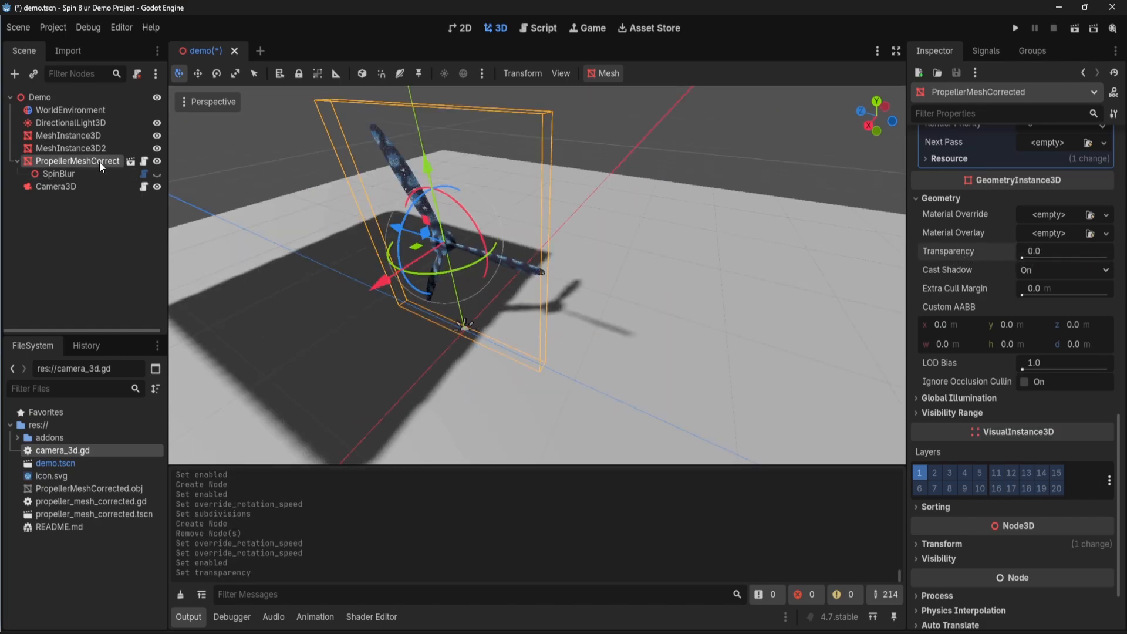
Add a SpinBlurShadow node as a child of the propeller mesh.
key(ctrl+a)
text(spinbl)
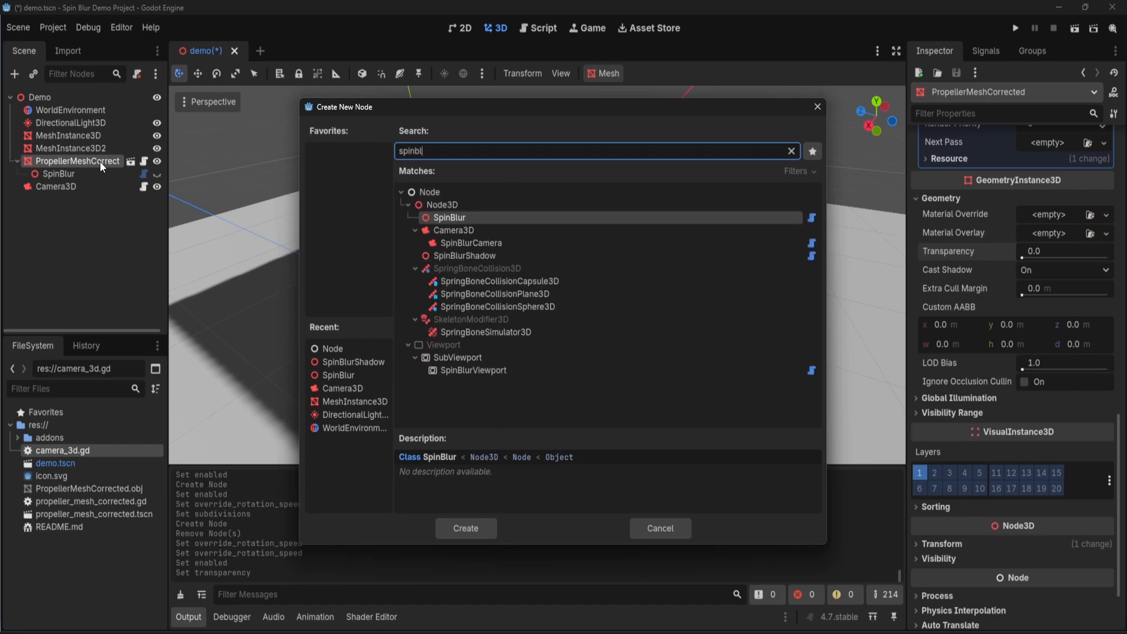
text(urshadow)
key(Return)
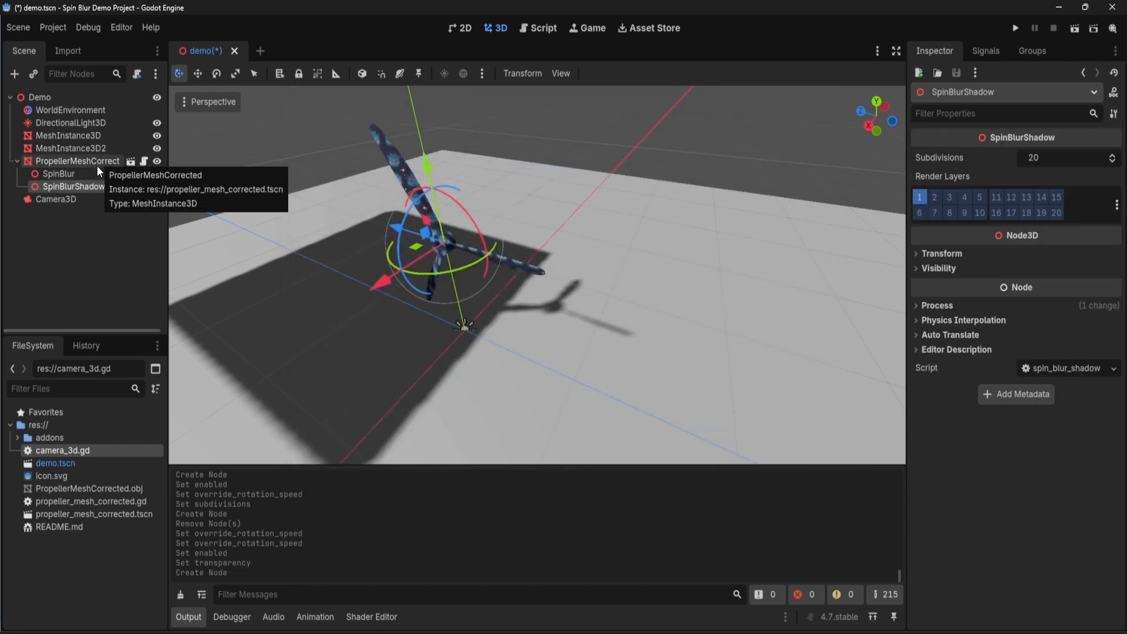
Enable the SpinBlur node and set the SpinBlurShadow node's subdivisions to 30.
click(88, 172)
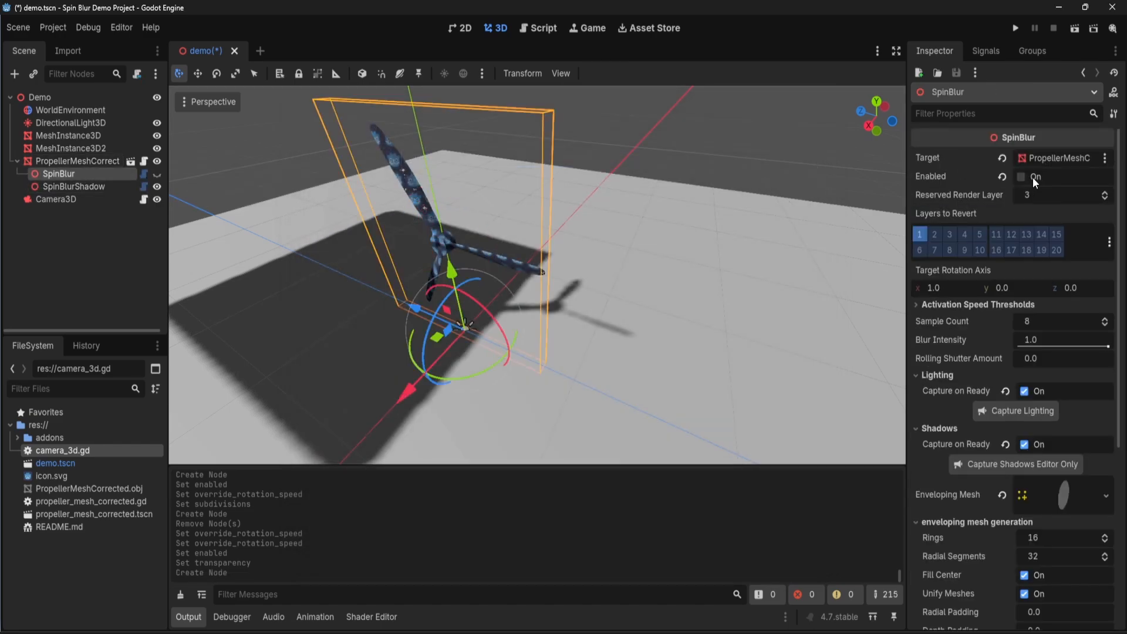
click(1022, 177)
click(120, 187)
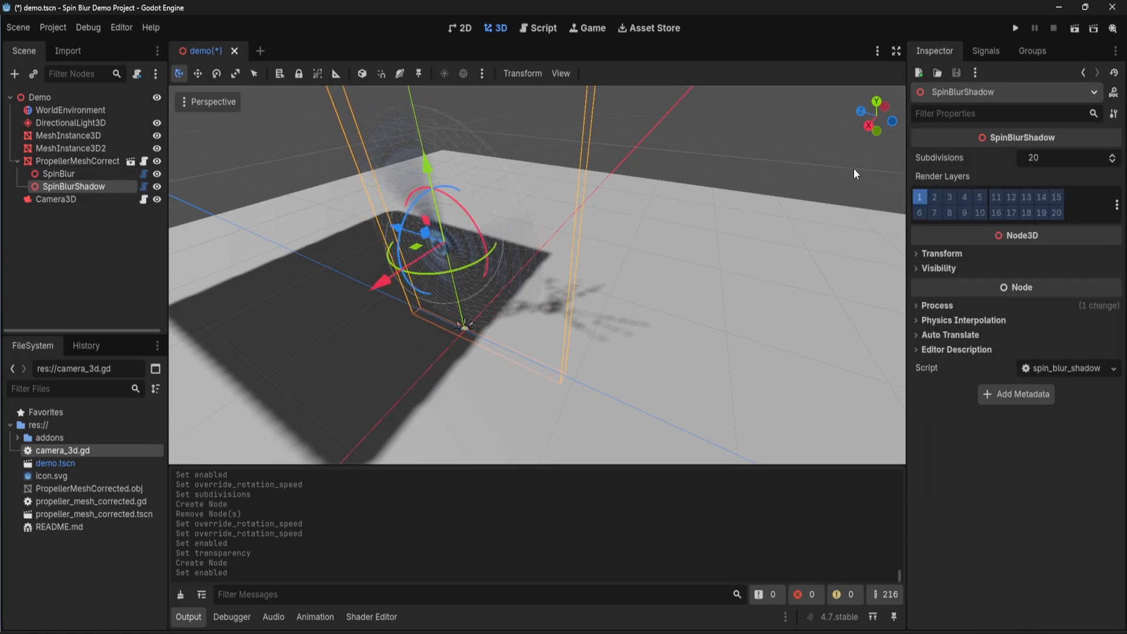
text(30)
key(Return)
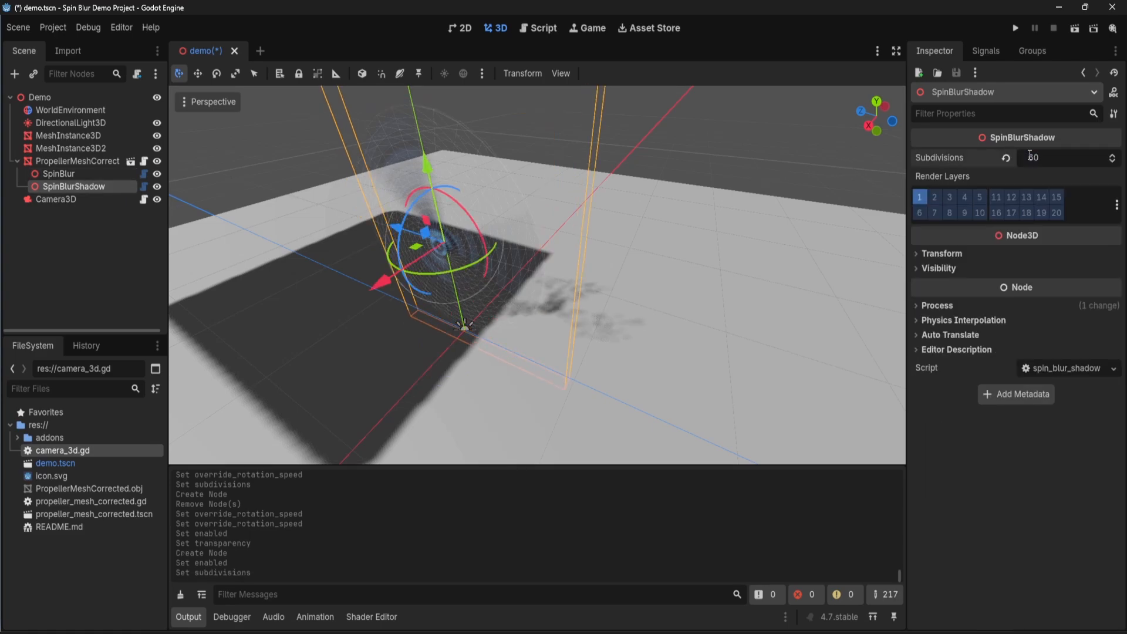
Lower the SpinBlur node's override rotation speed to check the blur and shadow at a slower spin.
click(64, 174)
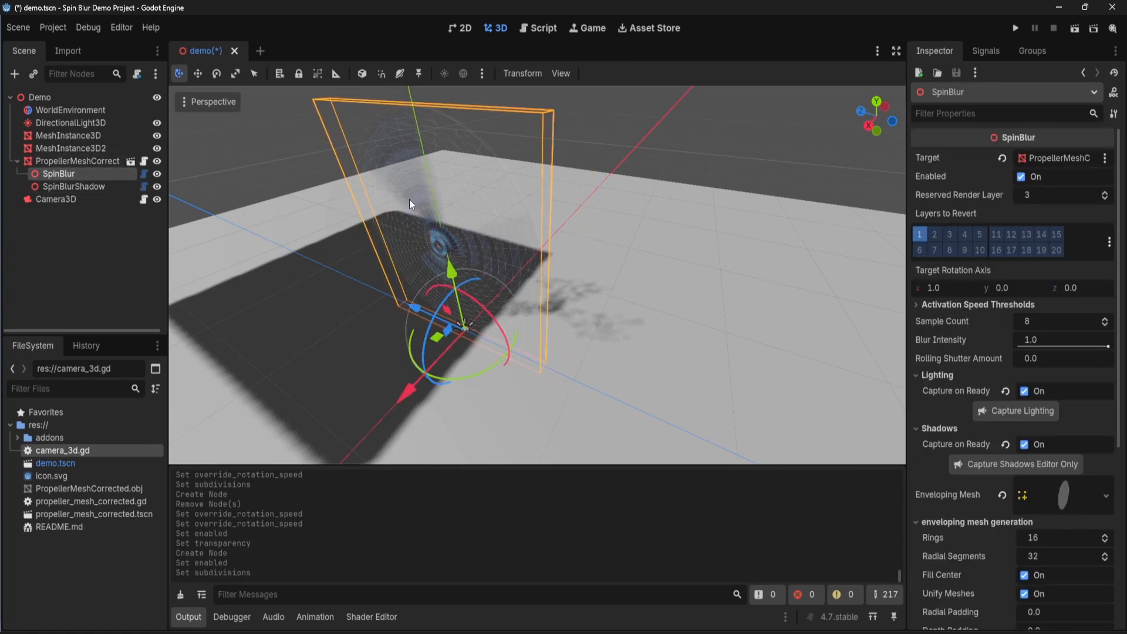
scroll(1073, 433, down, 5)
drag(1036, 397, 940, 397)
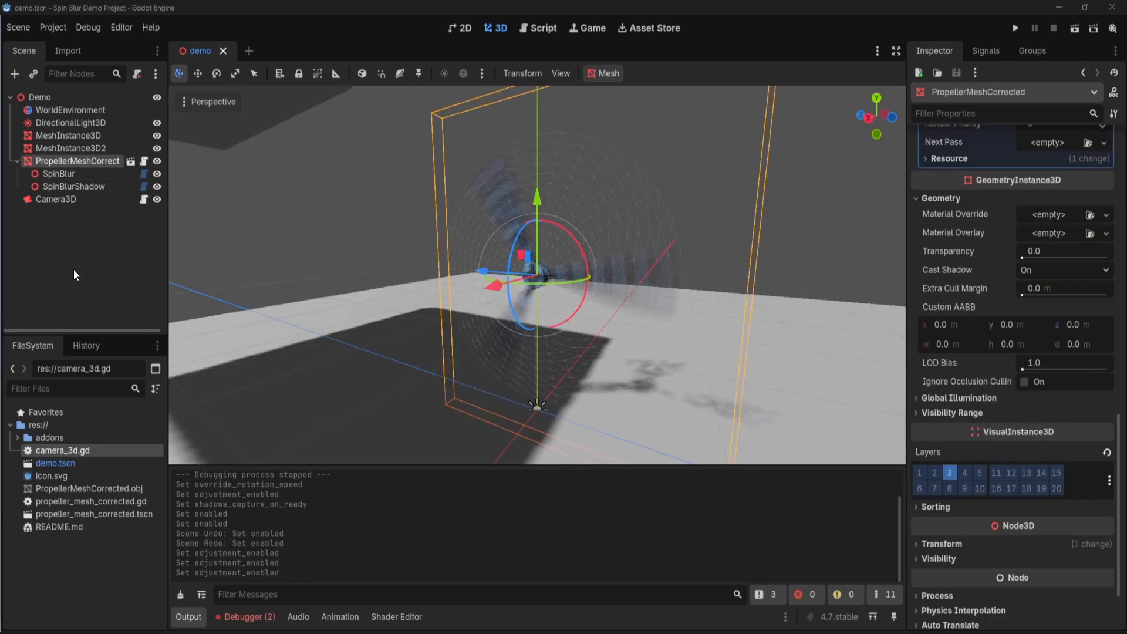
Enable Adjustments on the WorldEnvironment and disable the SpinBlur node to compare brightness with and without the blur.
click(74, 270)
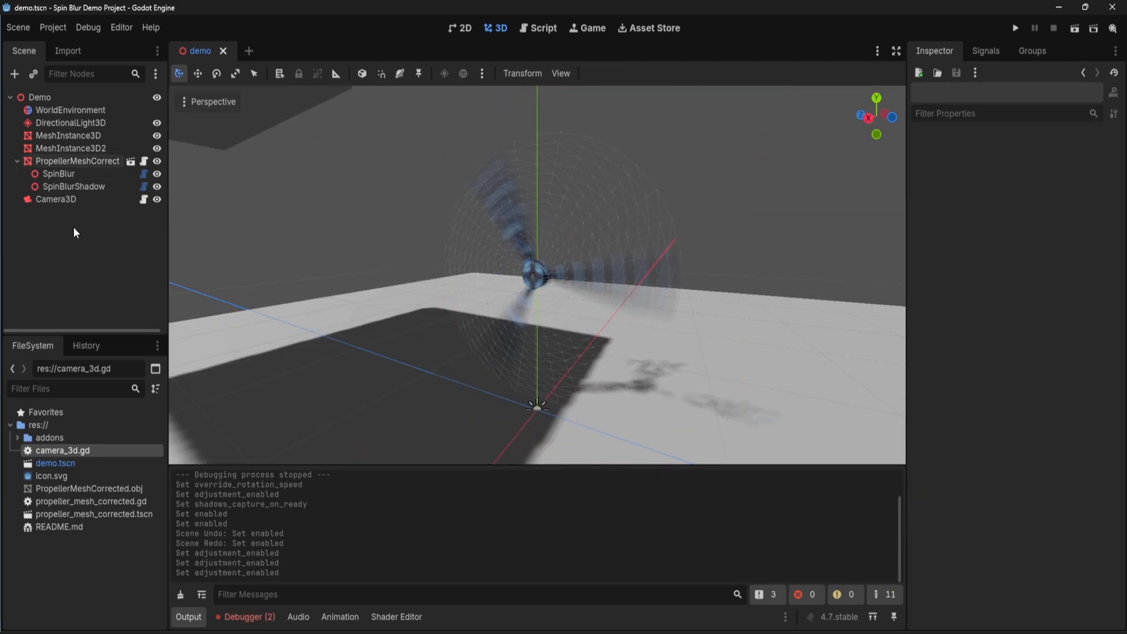
click(56, 109)
click(1102, 393)
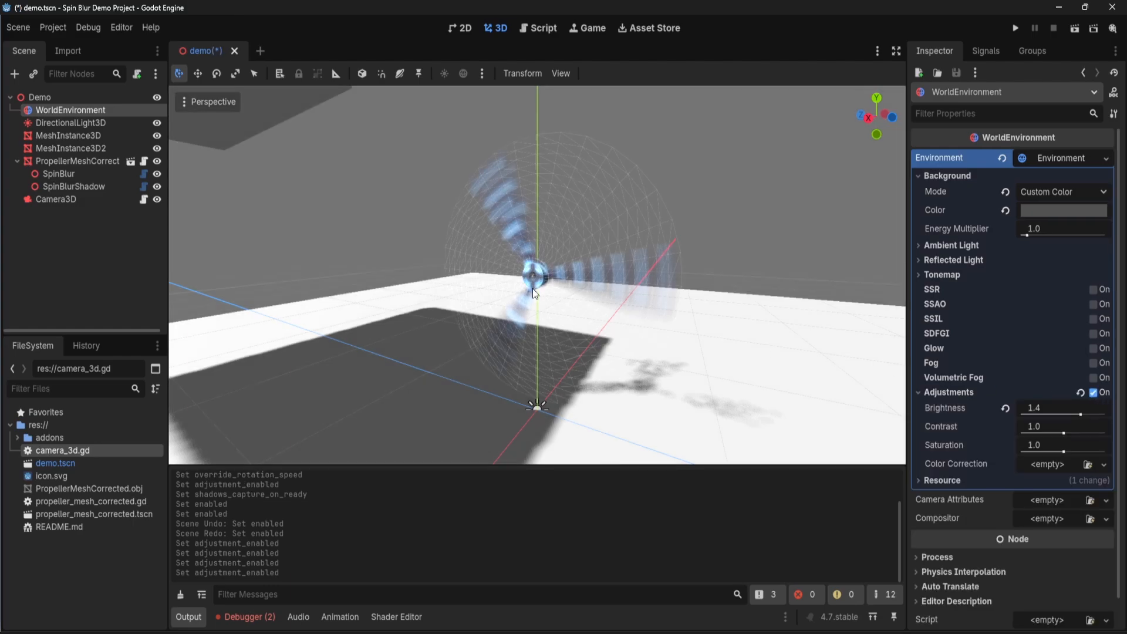
click(62, 174)
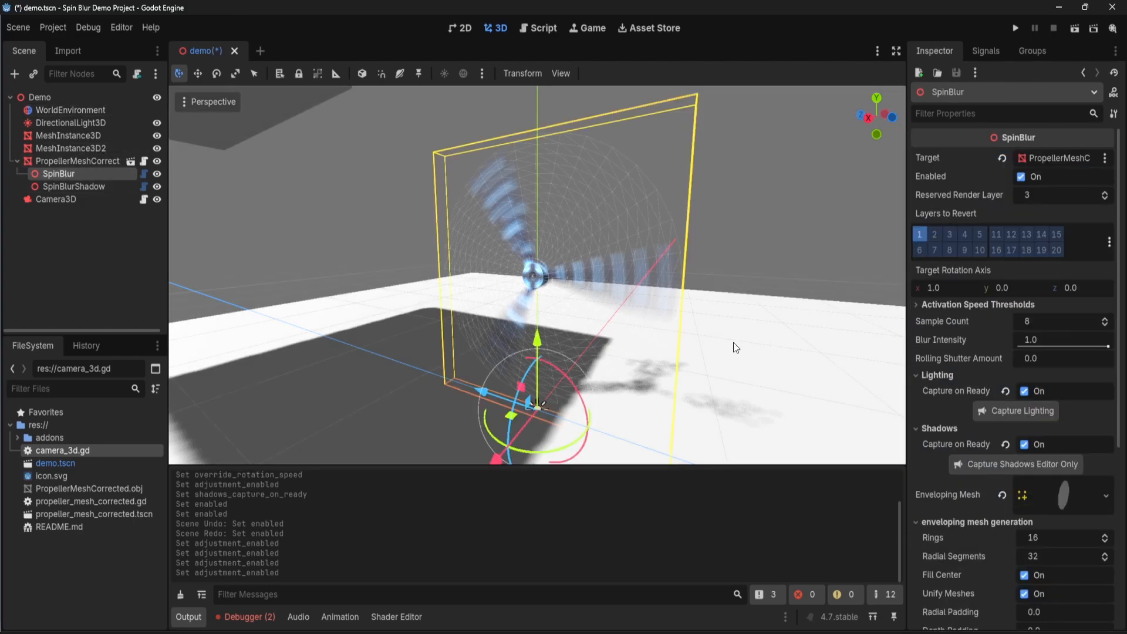
click(1022, 176)
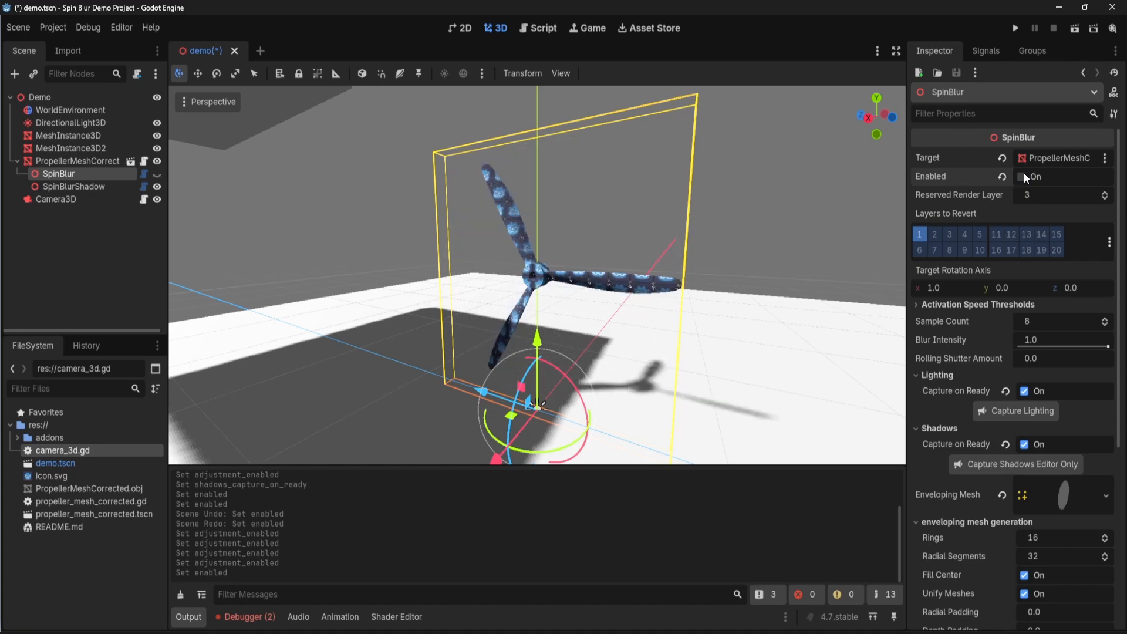
Highlight the SpinBlur fix_environment() call with the WorldEnvironment argument in the propeller script.
key(ctrl+F3)
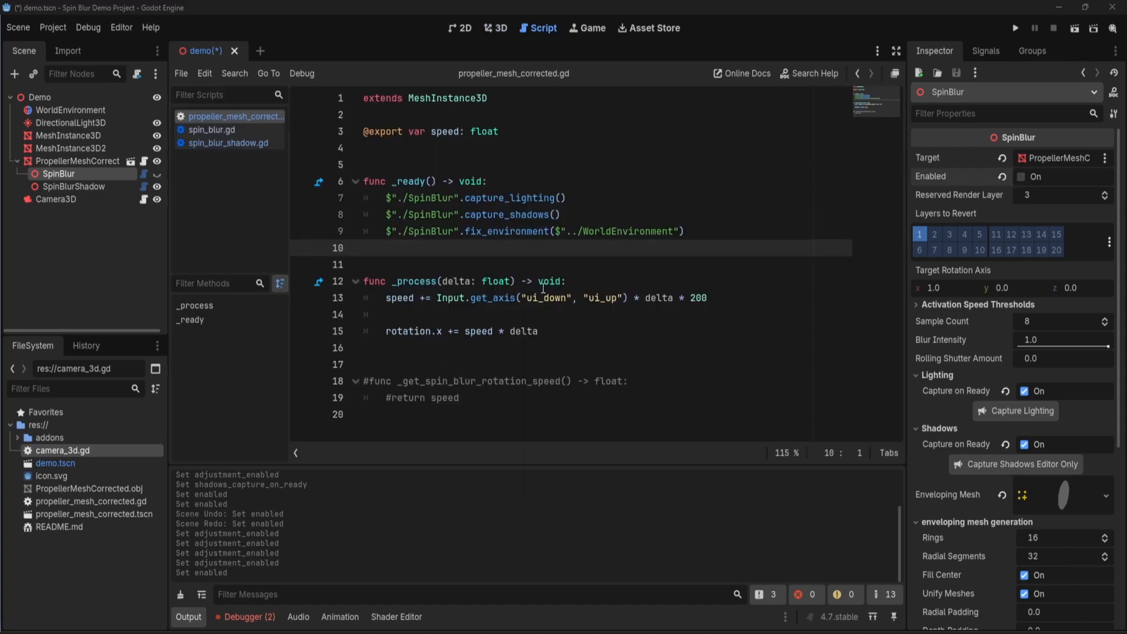
drag(388, 232, 694, 233)
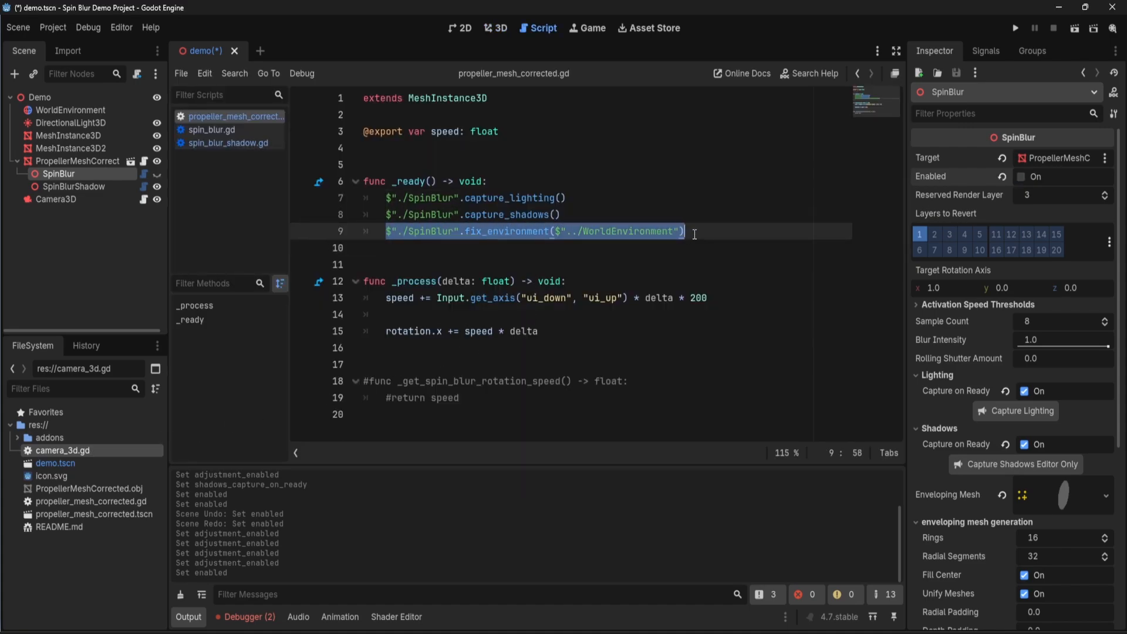
click(695, 233)
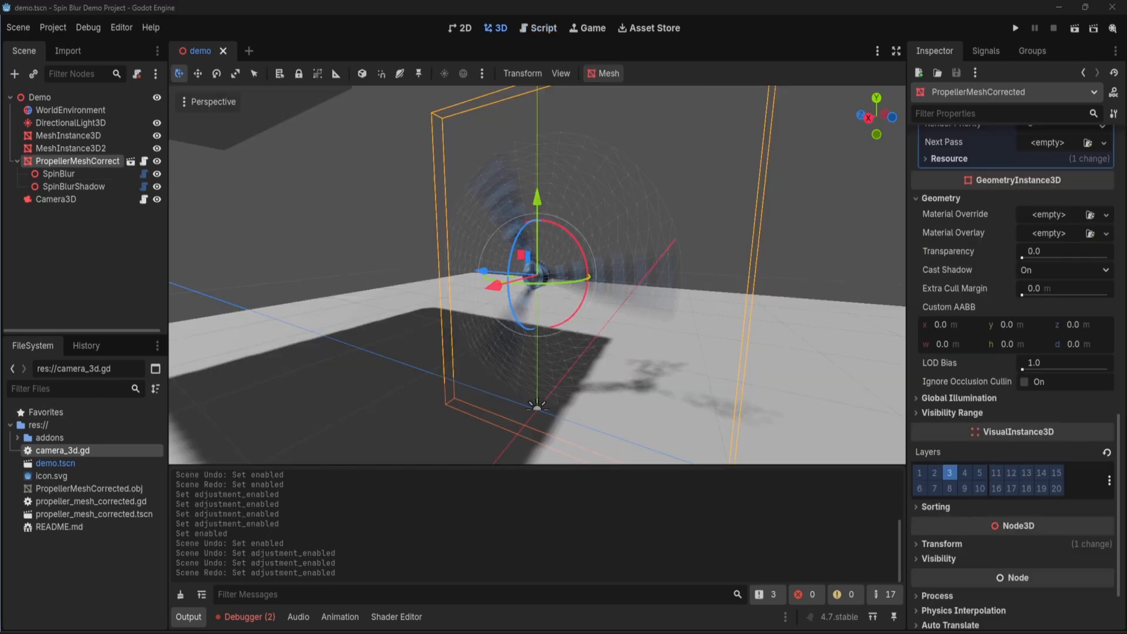
Assign a new Environment resource to the Camera3D node.
click(66, 199)
click(1044, 250)
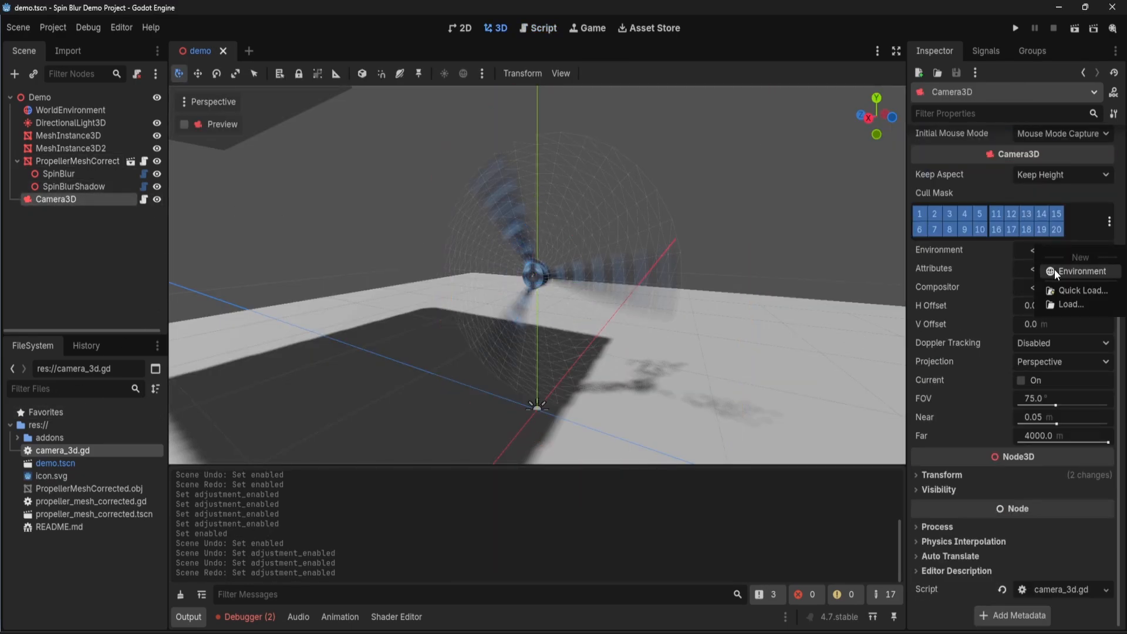
click(1054, 269)
Duplicate the fix_environment() line in the propeller script and replace its argument with a reference to the Camera3D node.
click(558, 29)
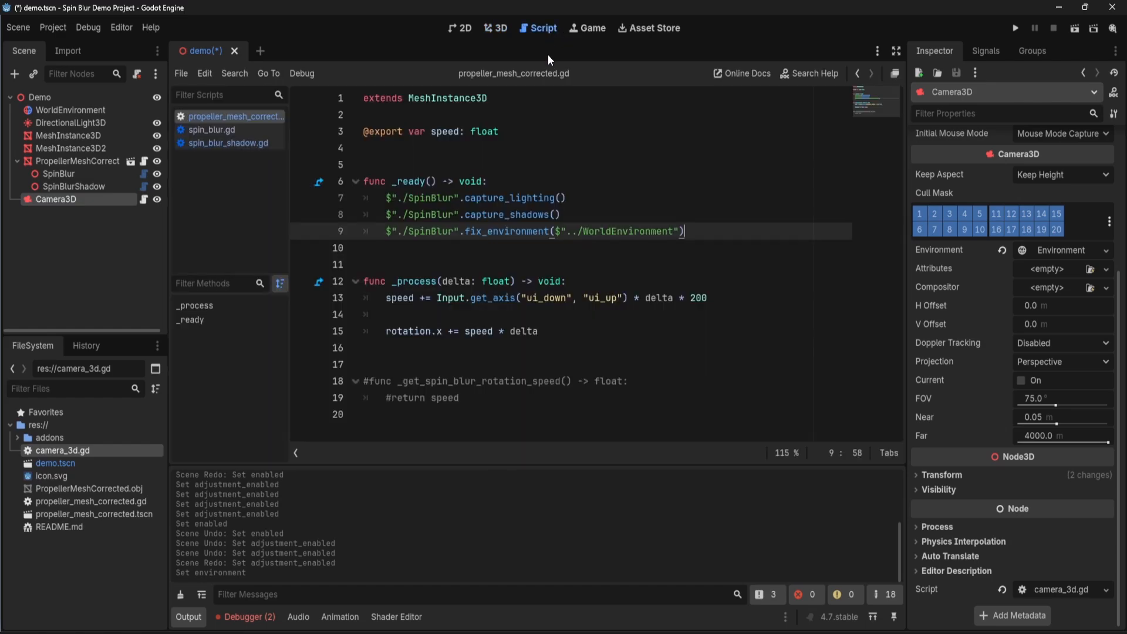
click(705, 234)
key(ctrl+shift+d)
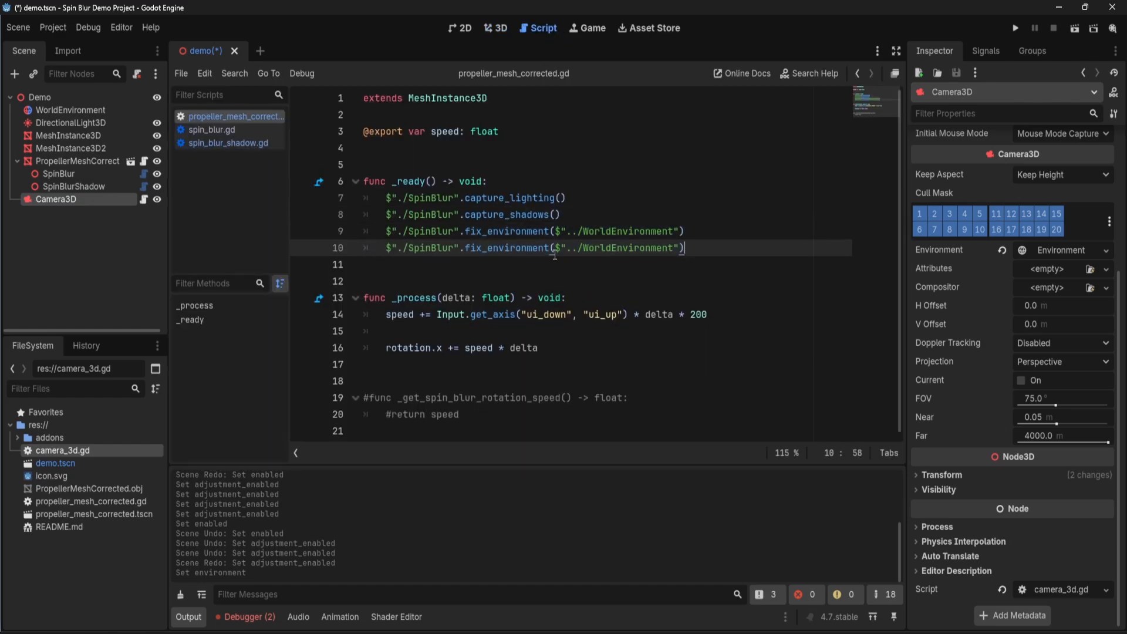
drag(555, 248, 680, 248)
key(Delete)
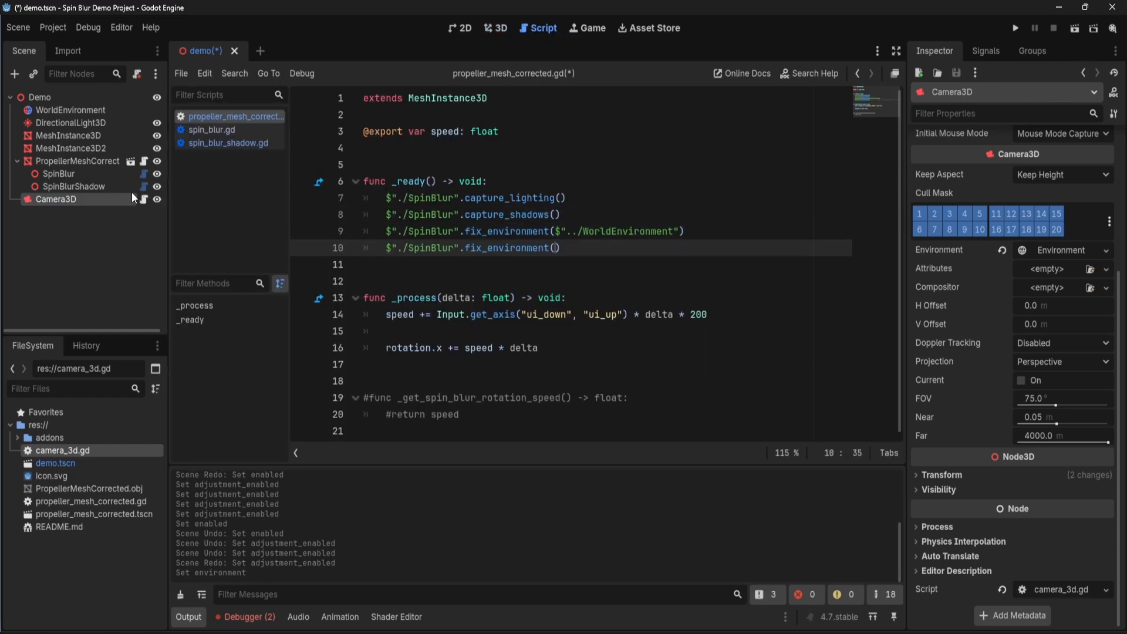
drag(131, 196, 553, 247)
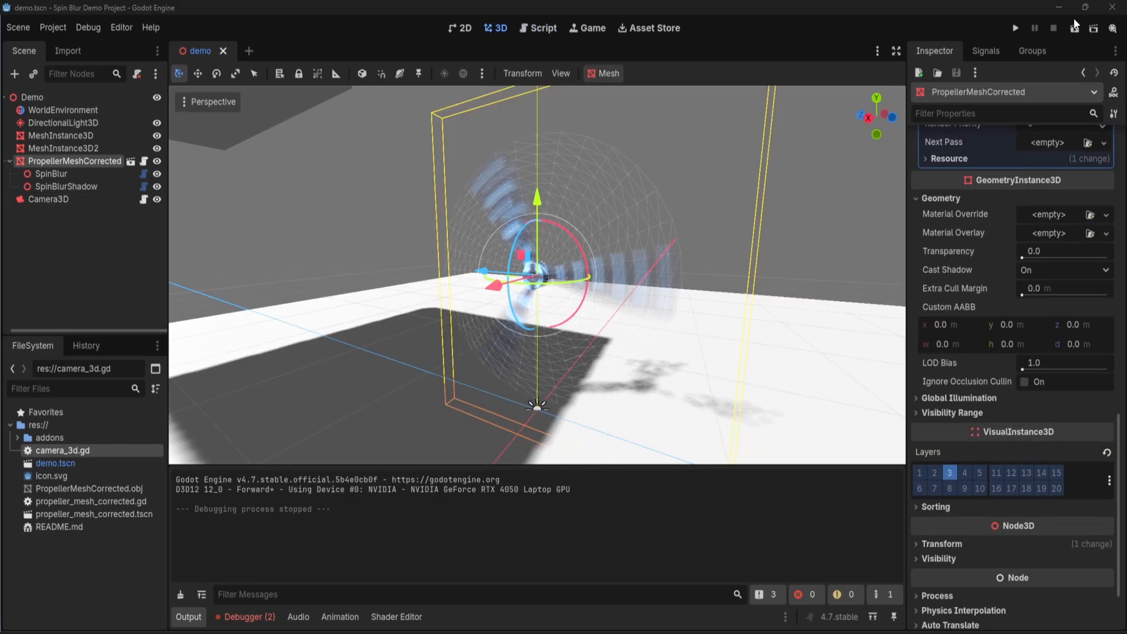
Run the current scene to watch the blur on the accelerating propeller, and stop it.
click(1075, 29)
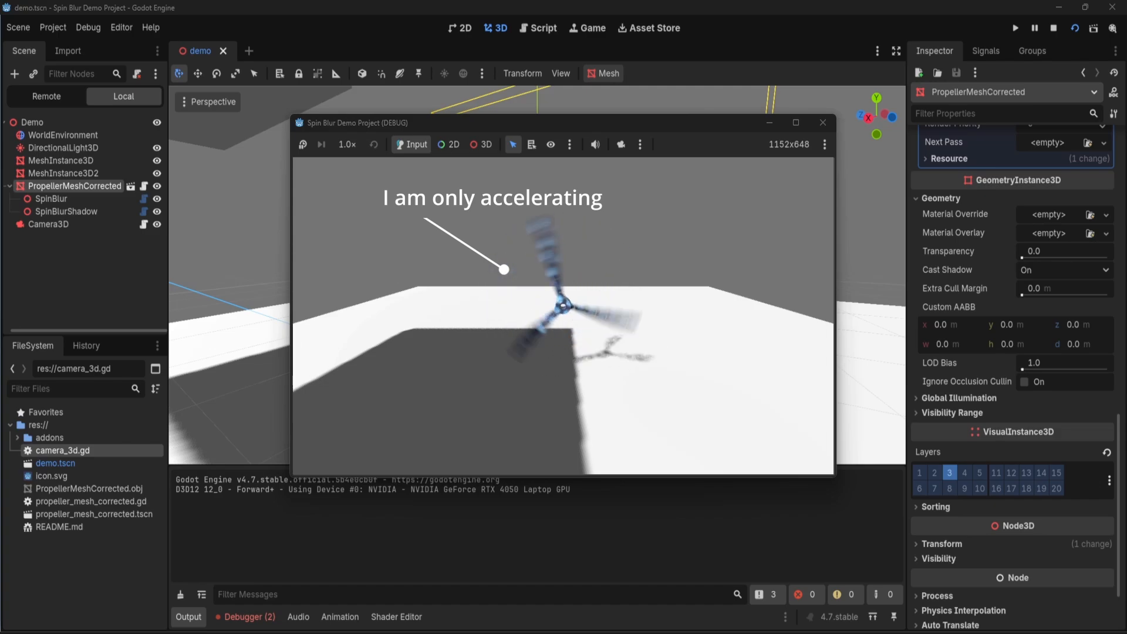
click(1054, 28)
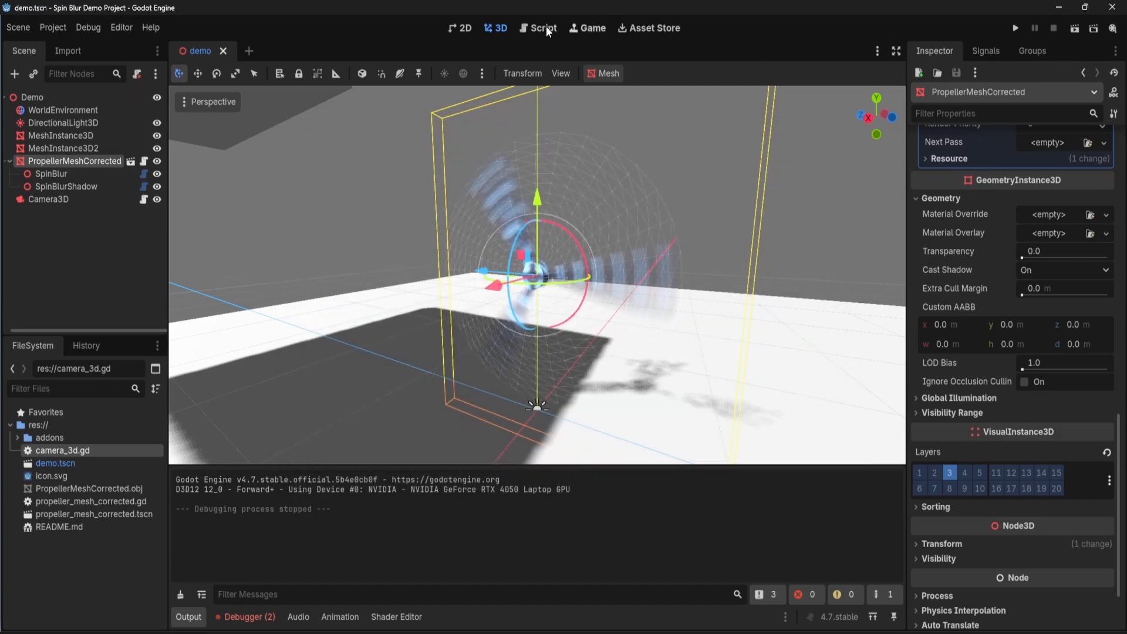
Uncomment the _get_spin_blur_rotation_speed() function returning speed in the propeller script, and run the current scene.
click(535, 28)
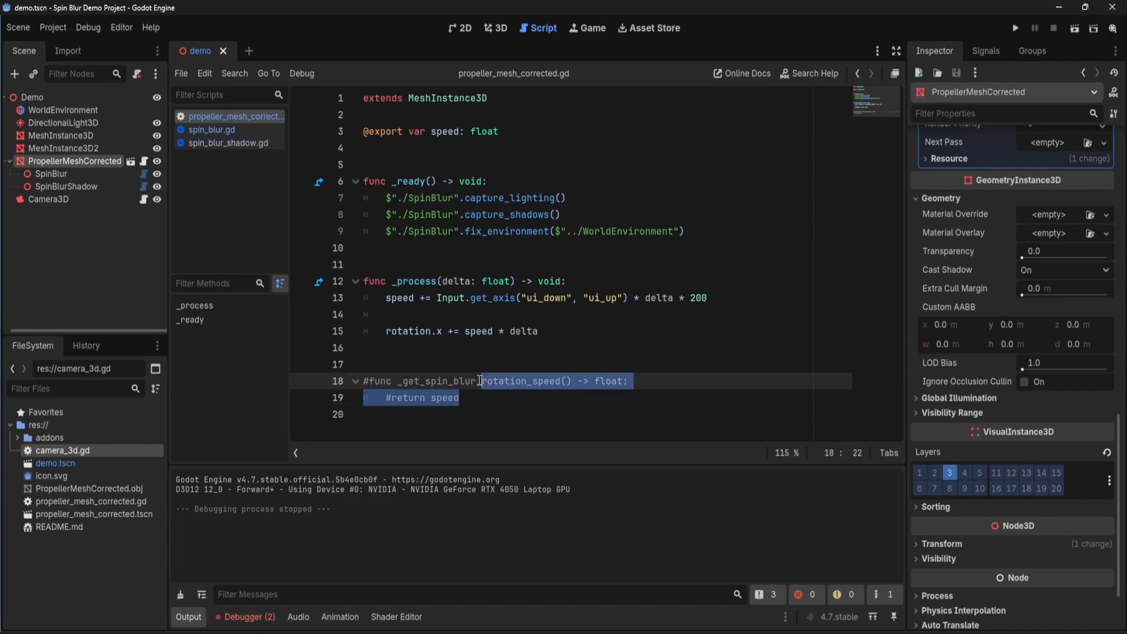
key(ctrl+k)
click(498, 354)
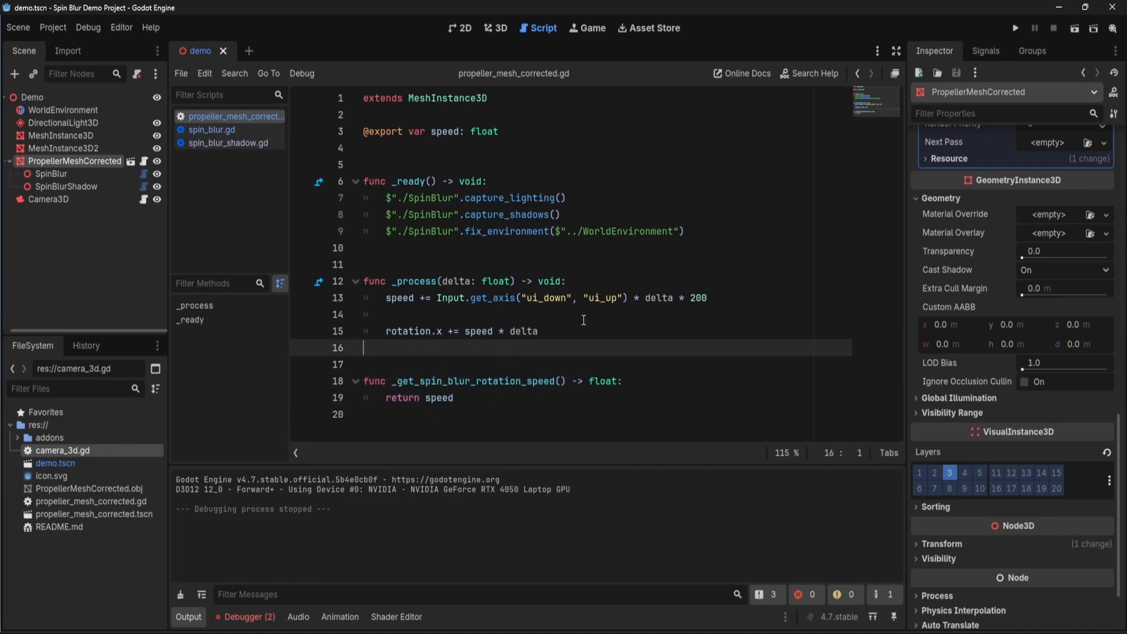
click(1072, 28)
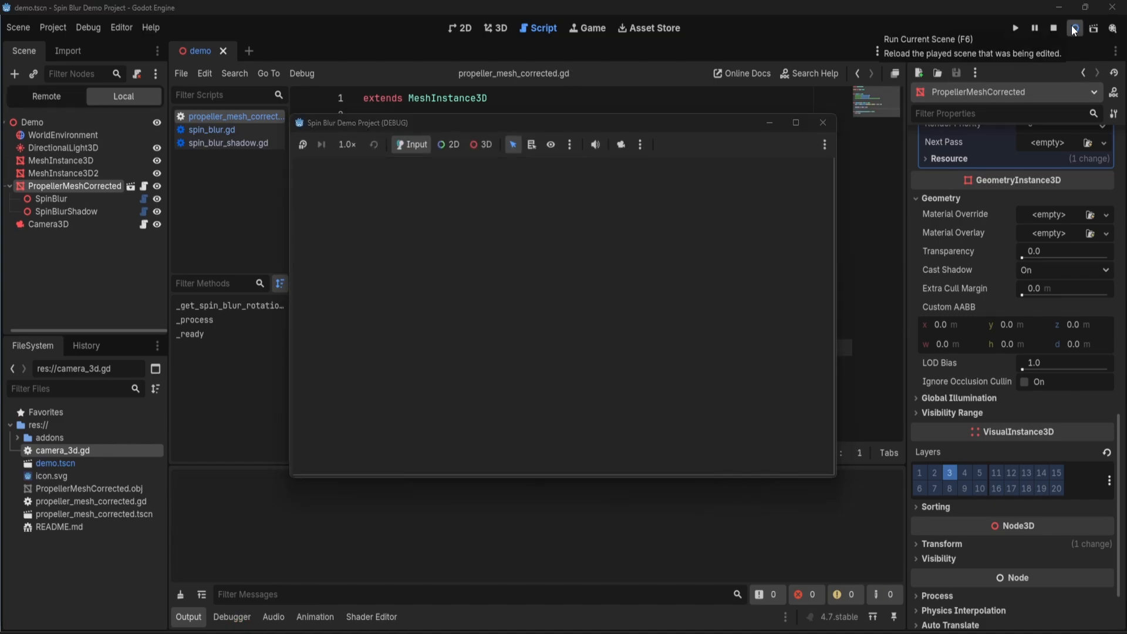